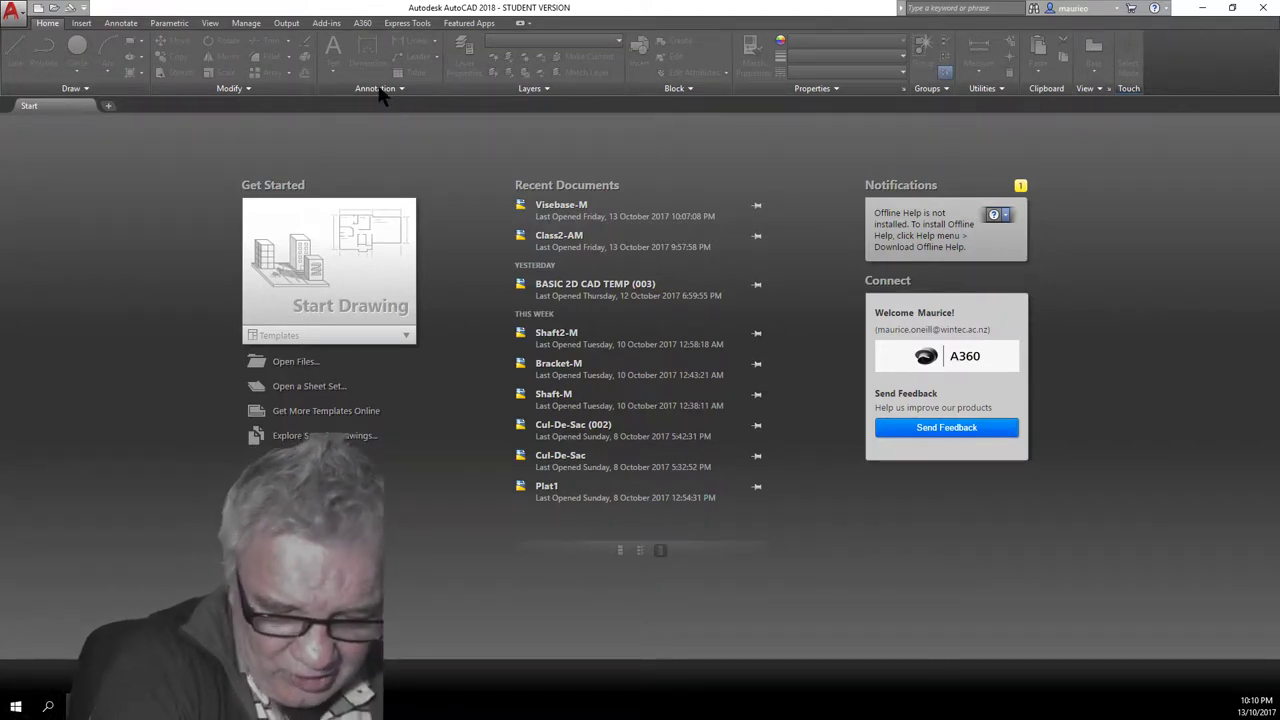
- Open Punch-M.dwg from the course files folder via the application menu's Open > Drawing
{"action": "left_click", "coordinate": [18, 14]}
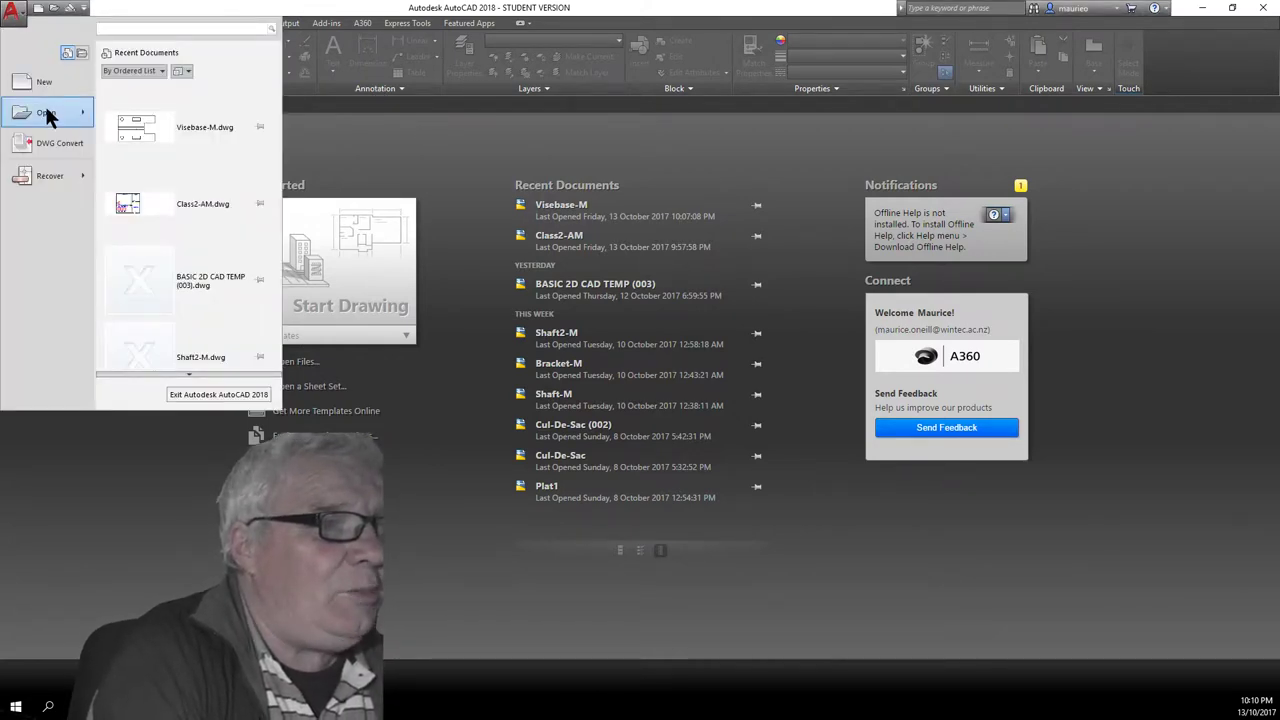
{"action": "mouse_move", "coordinate": [48, 116]}
{"action": "left_click", "coordinate": [156, 124]}
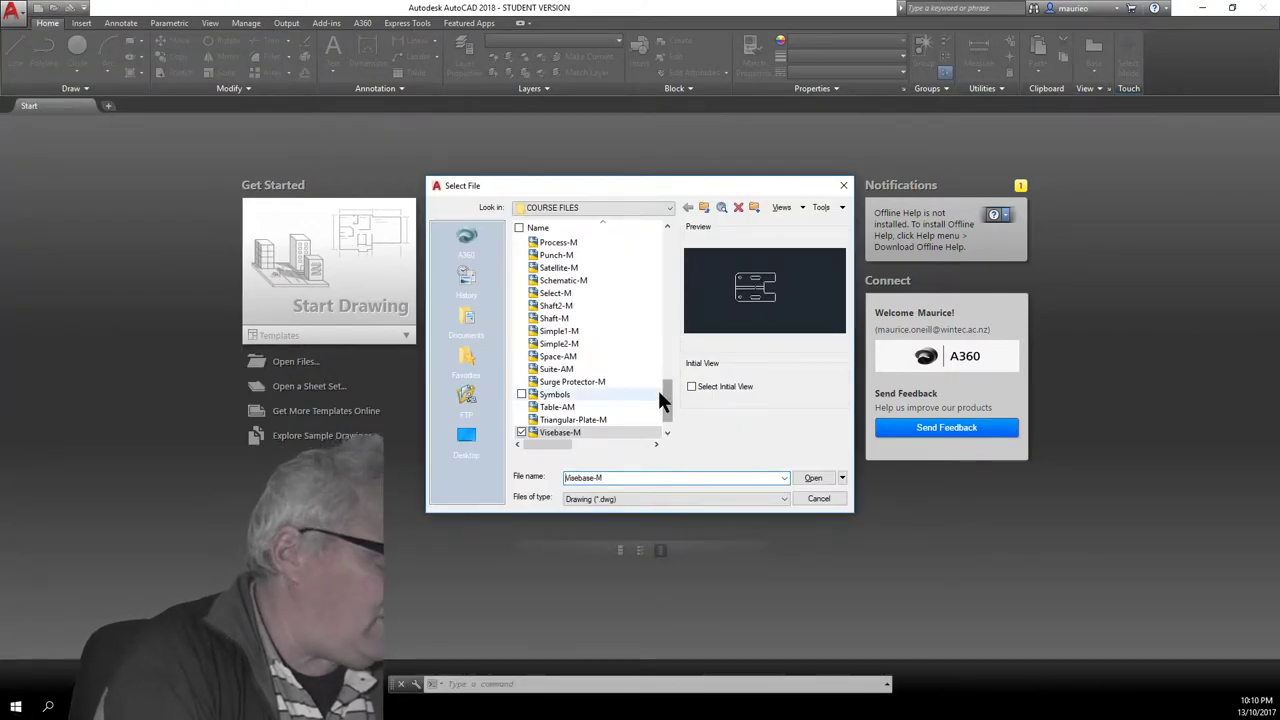
{"action": "mouse_move", "coordinate": [666, 400]}
{"action": "left_mouse_down"}
{"action": "mouse_move", "coordinate": [666, 366]}
{"action": "mouse_move", "coordinate": [673, 377]}
{"action": "left_mouse_up"}
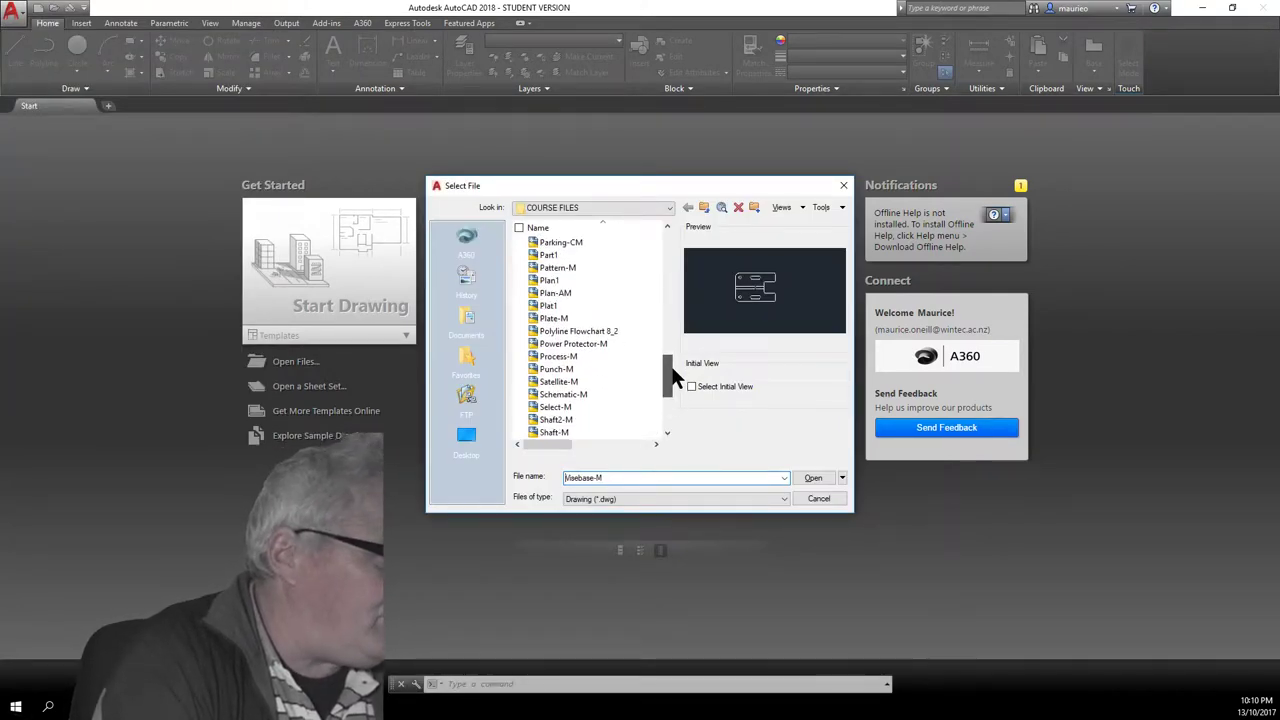
{"action": "double_click", "coordinate": [567, 368]}
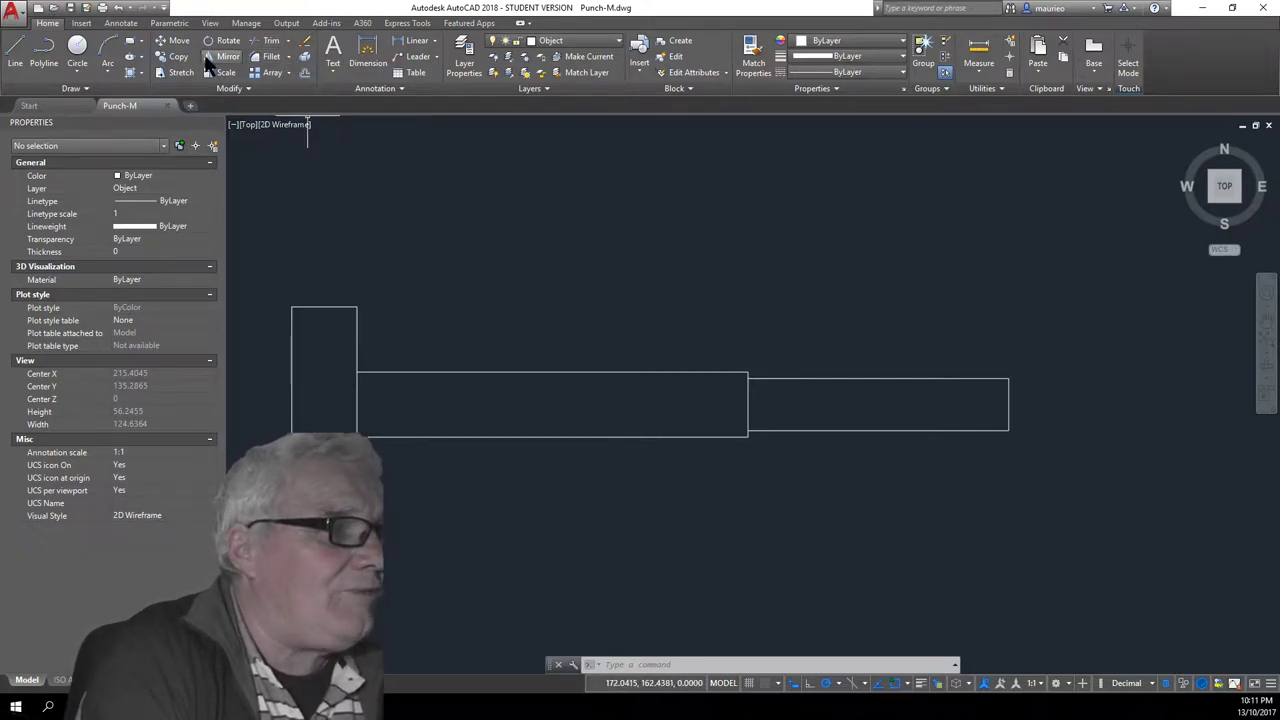
- Start Chamfer from the Fillet dropdown and set both chamfer distances to 3
{"action": "left_click", "coordinate": [288, 57]}
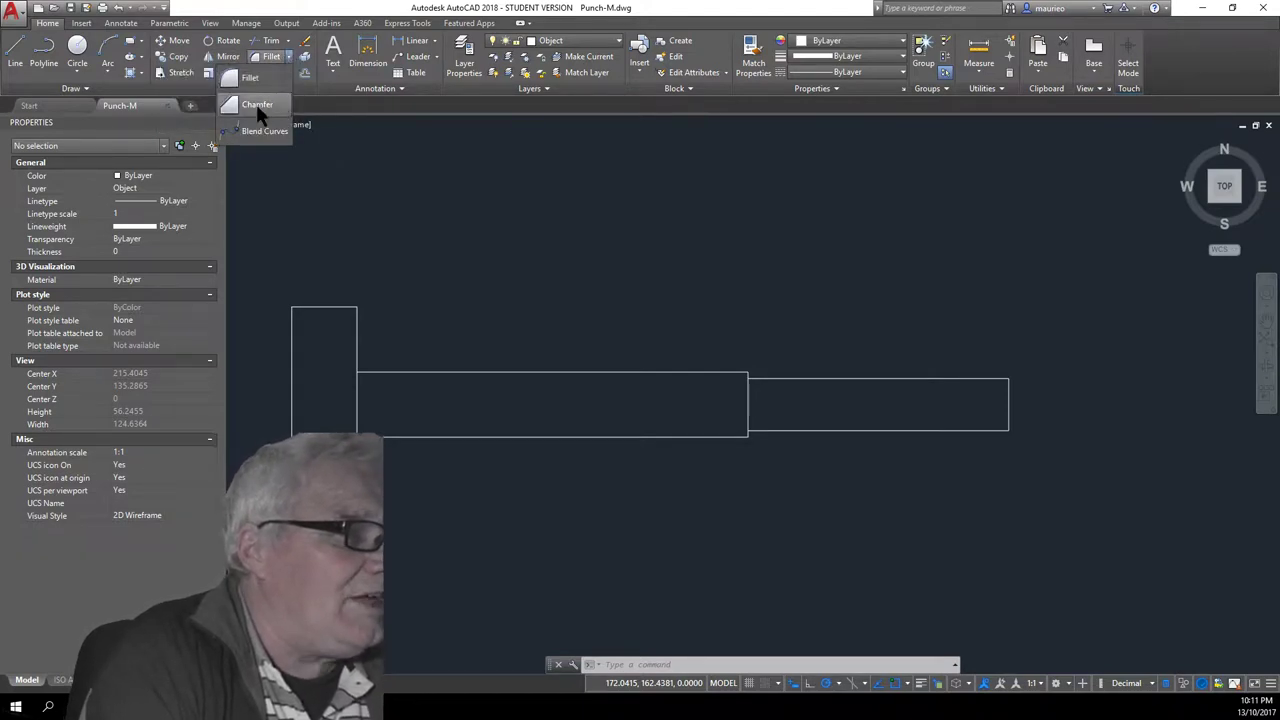
{"action": "left_click", "coordinate": [256, 104]}
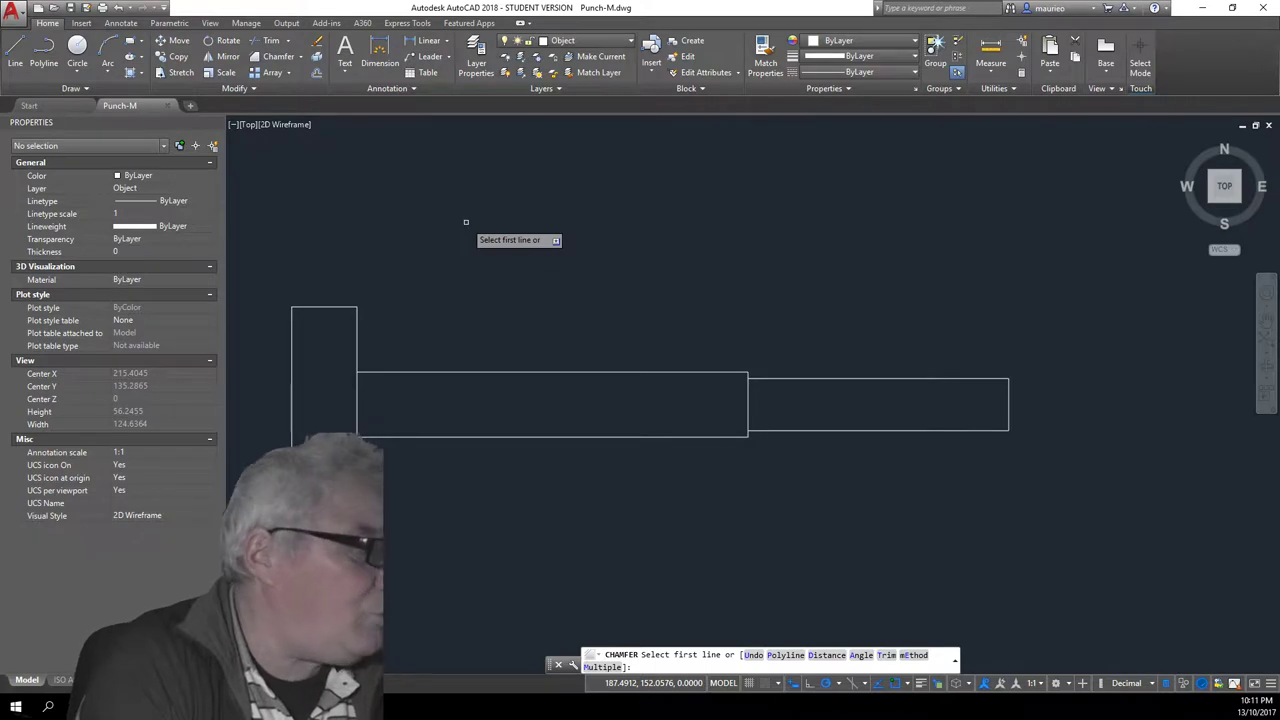
{"action": "key", "text": "Down"}
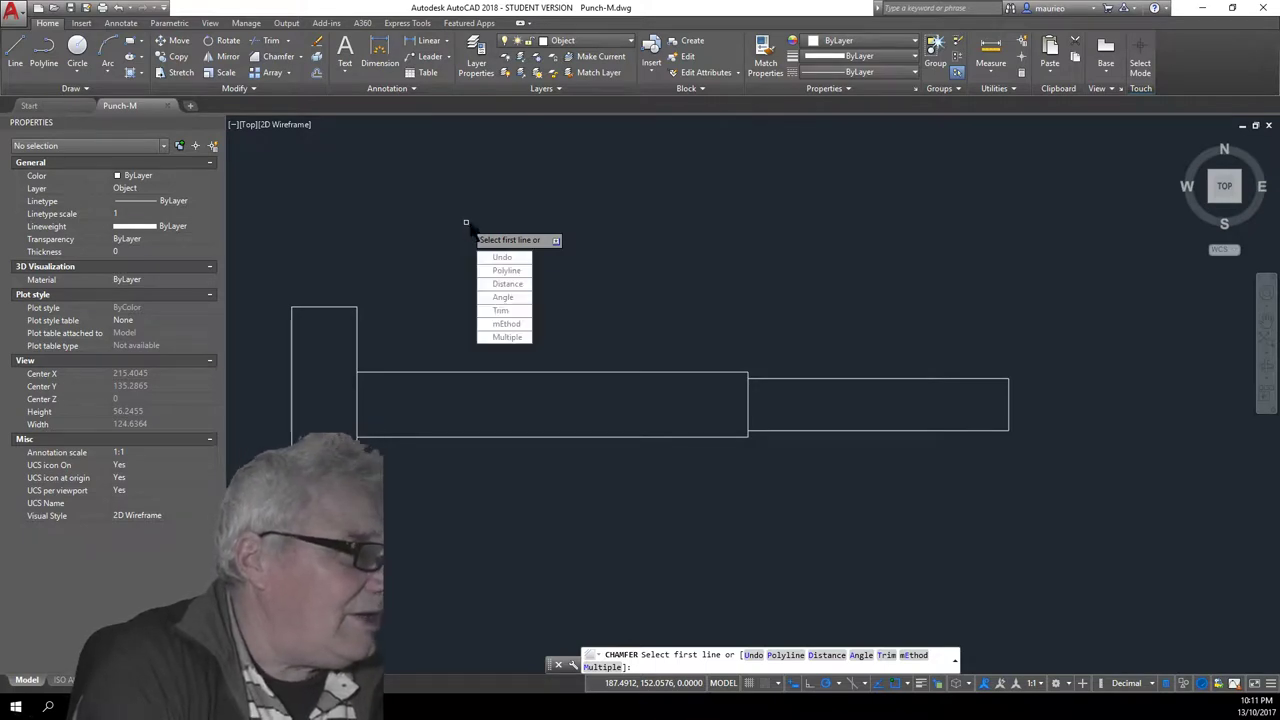
{"action": "key", "text": "Down"}
{"action": "key", "text": "Down"}
{"action": "key", "text": "Down"}
{"action": "key", "text": "Return"}
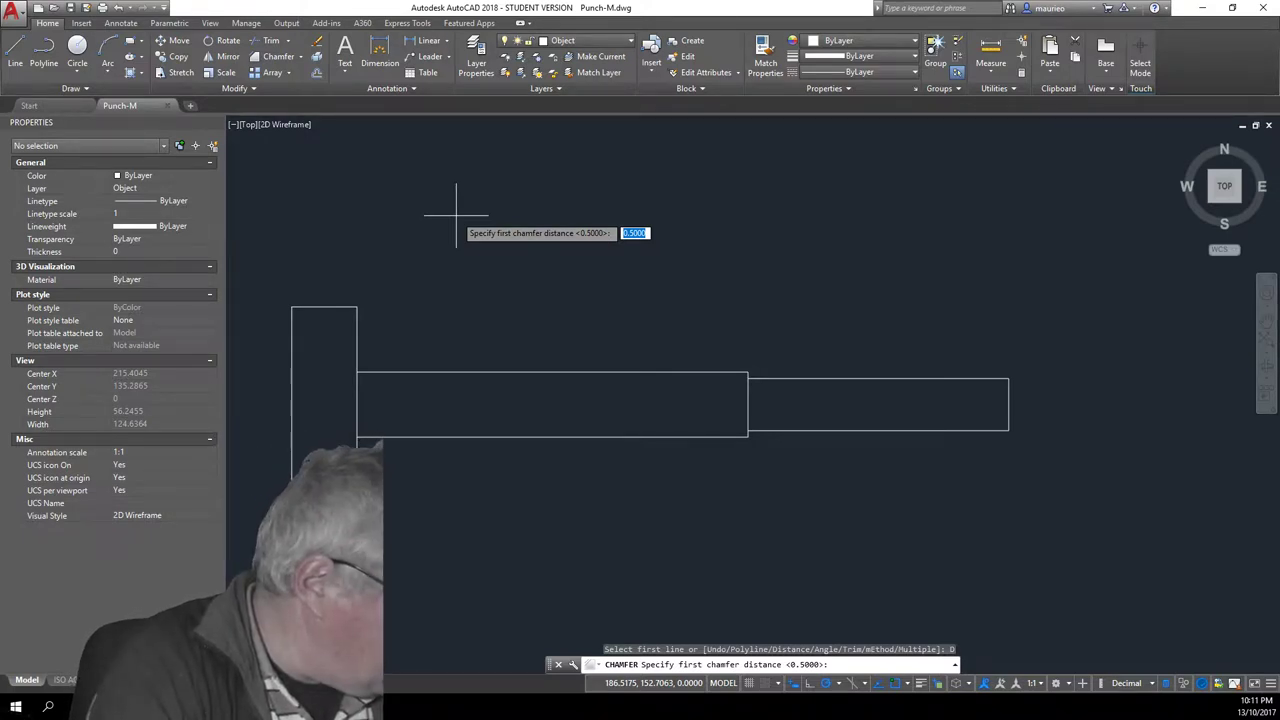
{"action": "type", "text": "3"}
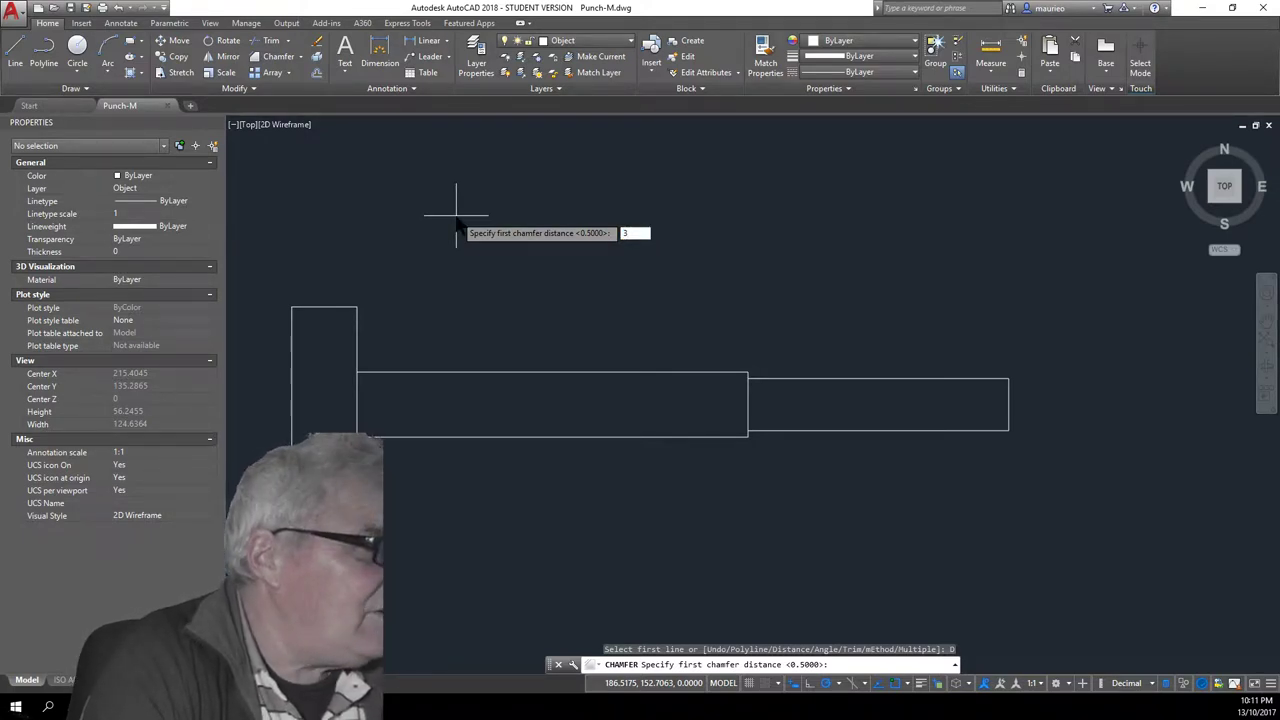
{"action": "key", "text": "Return"}
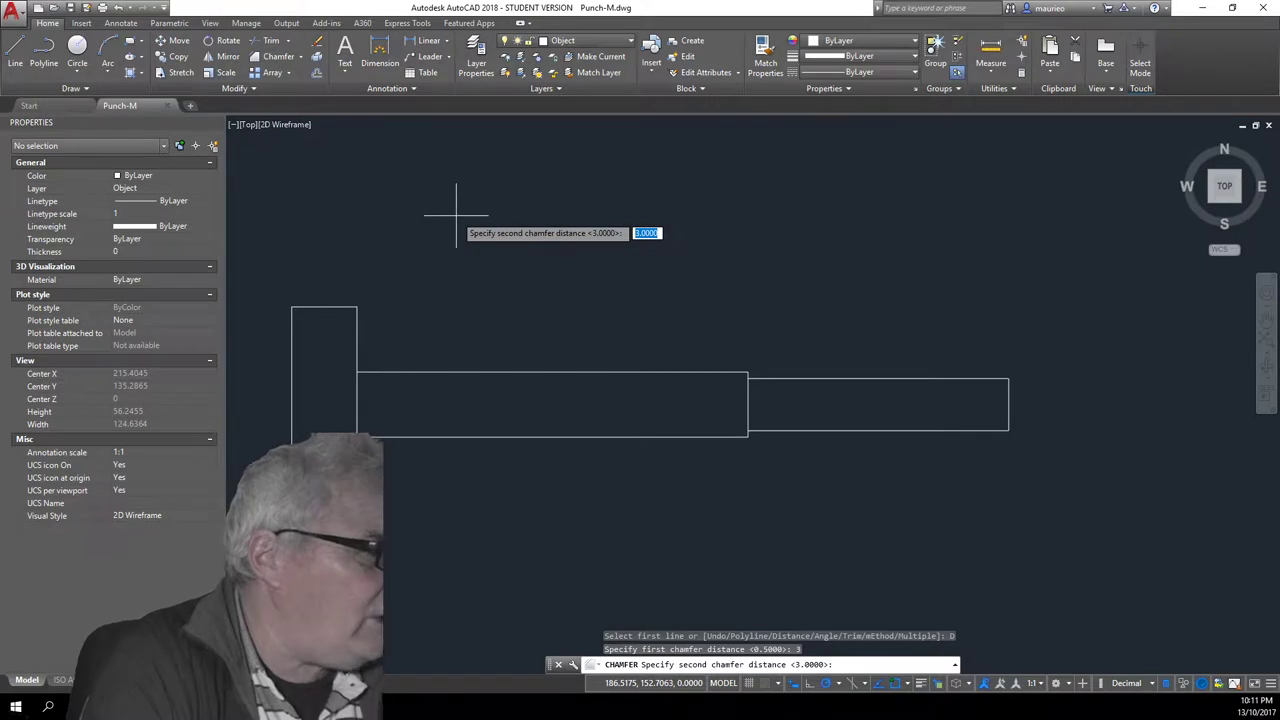
{"action": "key", "text": "Return"}
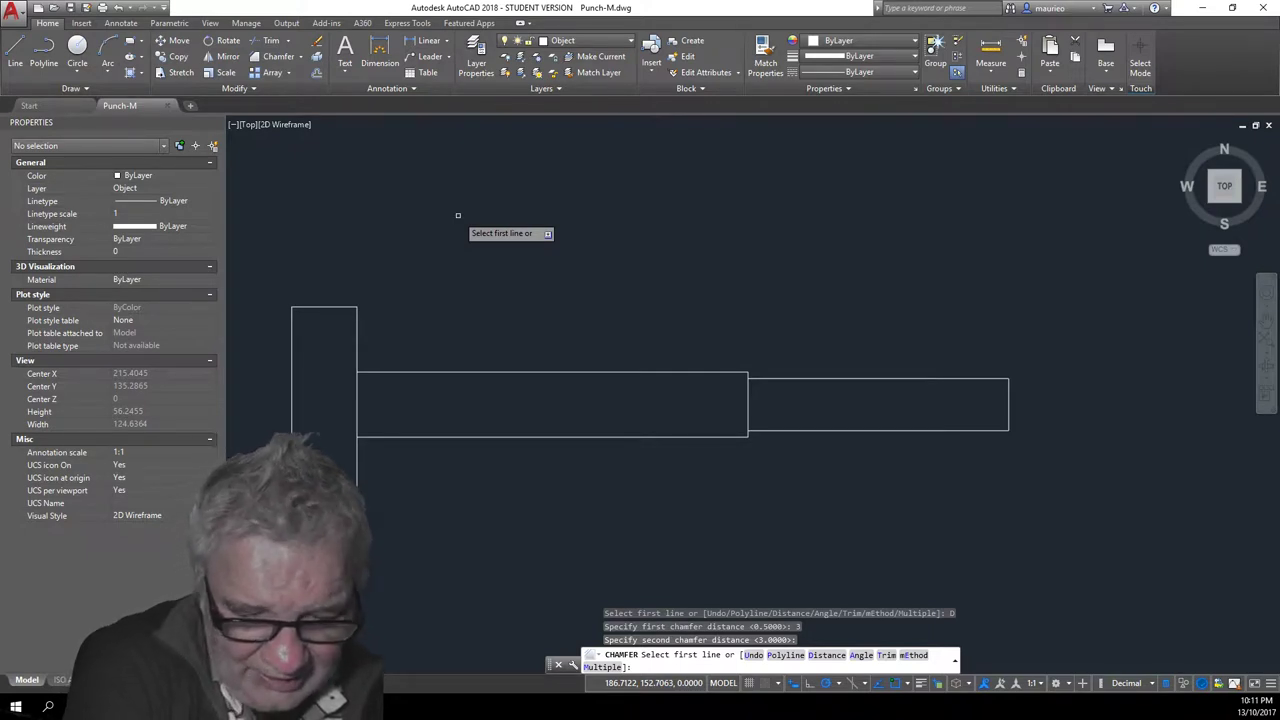
- Chamfer the head's upper-left corner by 3, then repeat Chamfer on its lower-left corner
{"action": "left_click", "coordinate": [292, 321]}
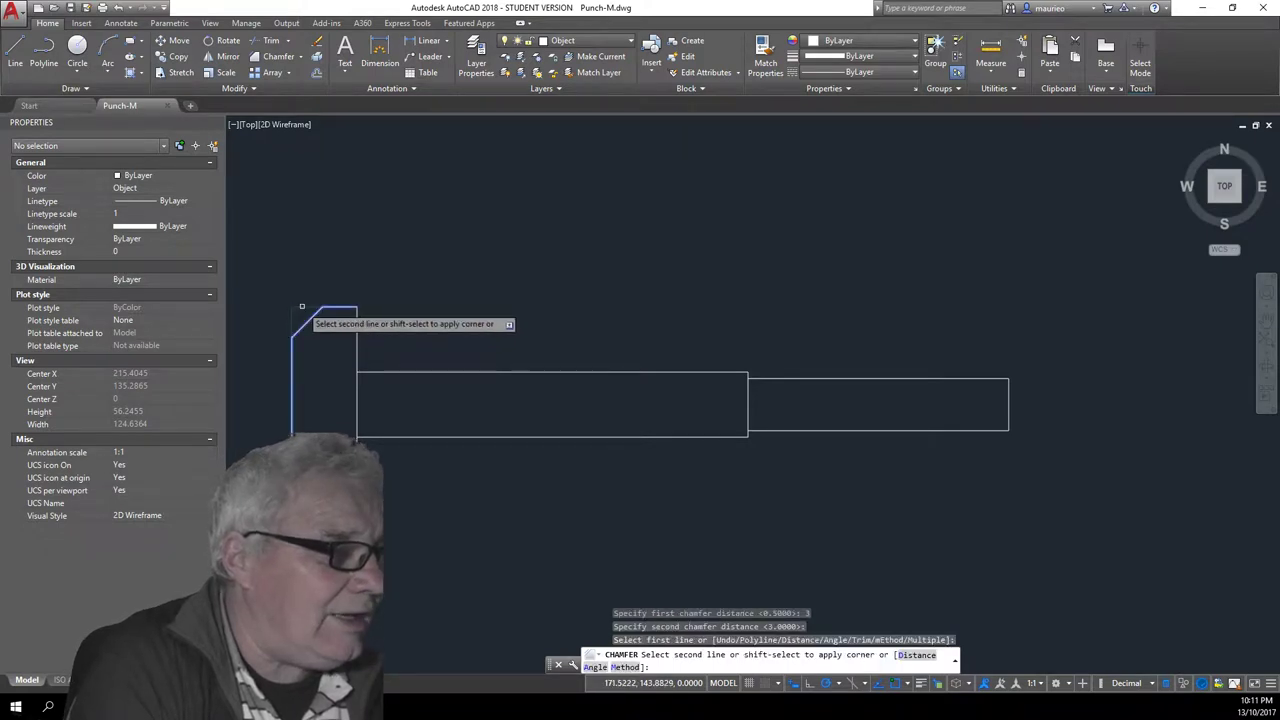
{"action": "left_click", "coordinate": [311, 309]}
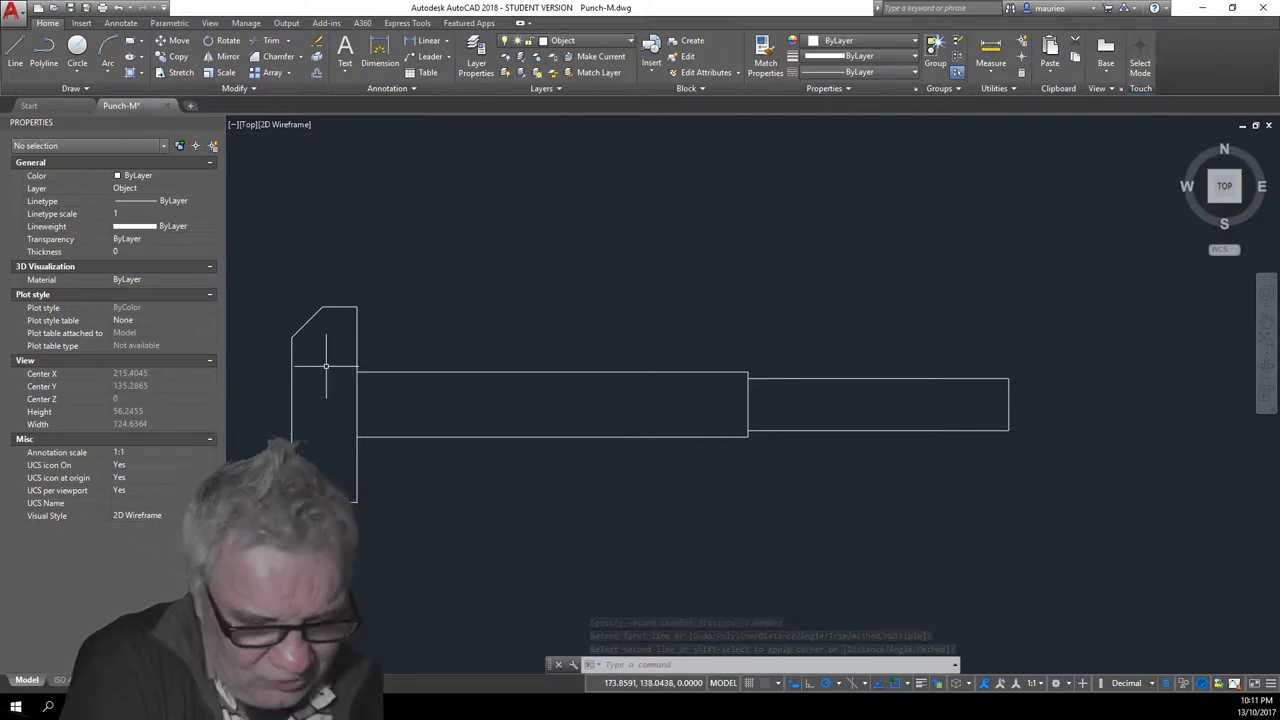
{"action": "right_click", "coordinate": [326, 366]}
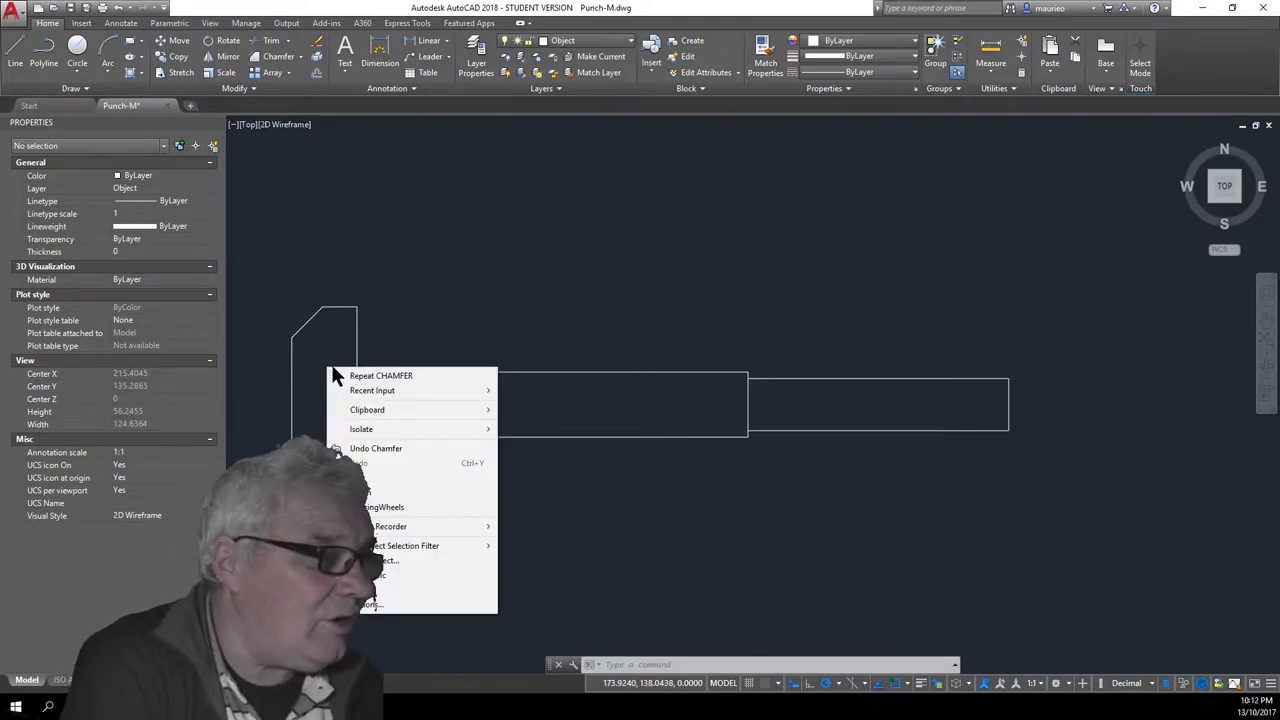
{"action": "left_click", "coordinate": [363, 377]}
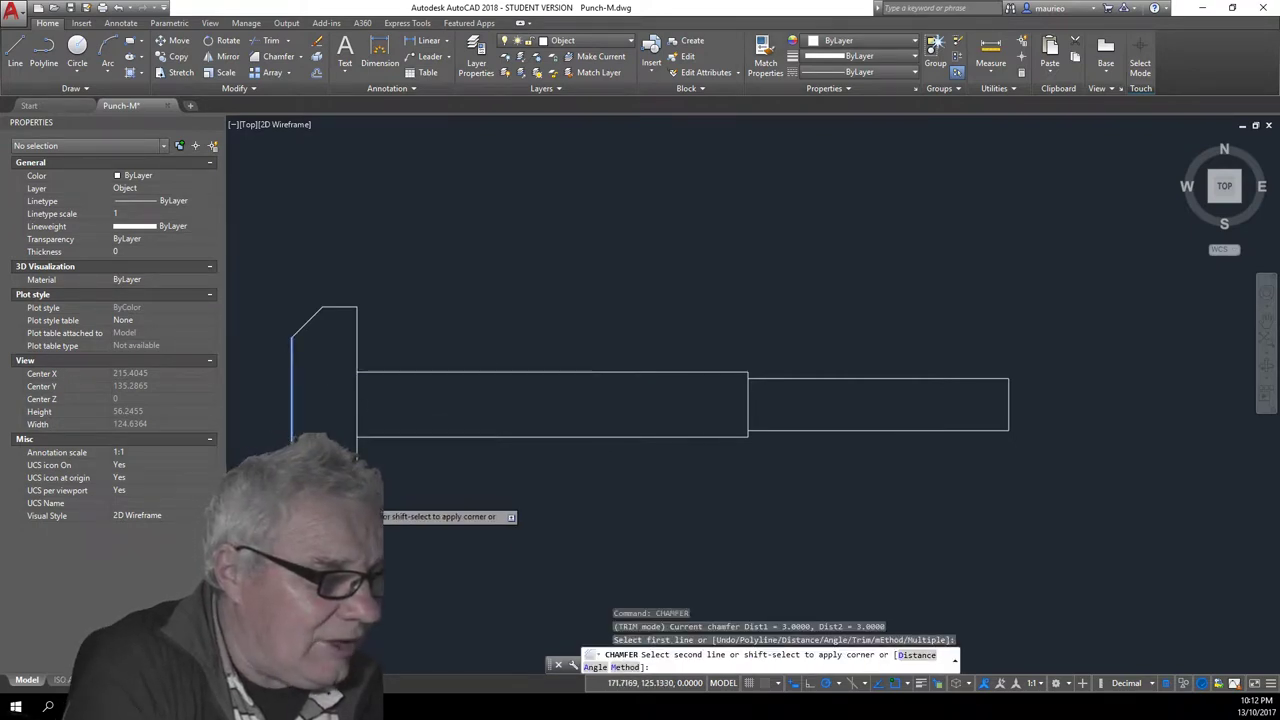
{"action": "left_click", "coordinate": [358, 458]}
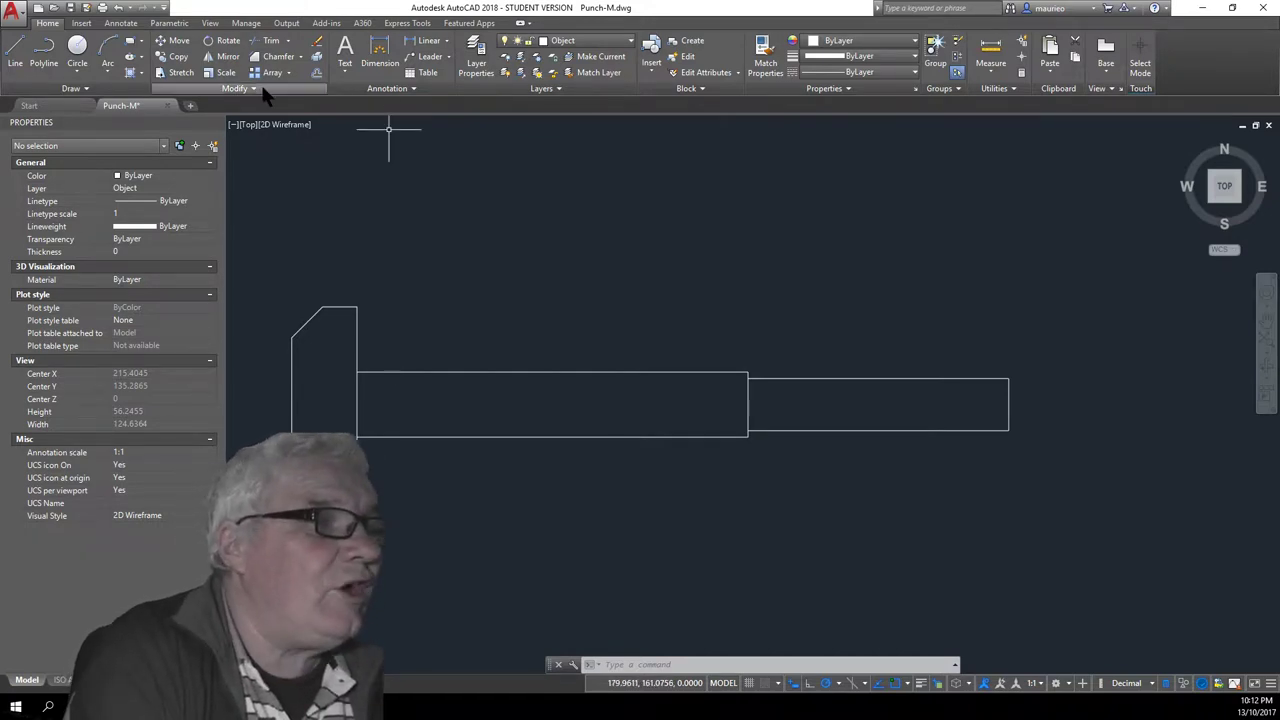
- Restart Chamfer with both distances at 0.5 and switch it to Multiple mode
{"action": "left_click", "coordinate": [279, 55]}
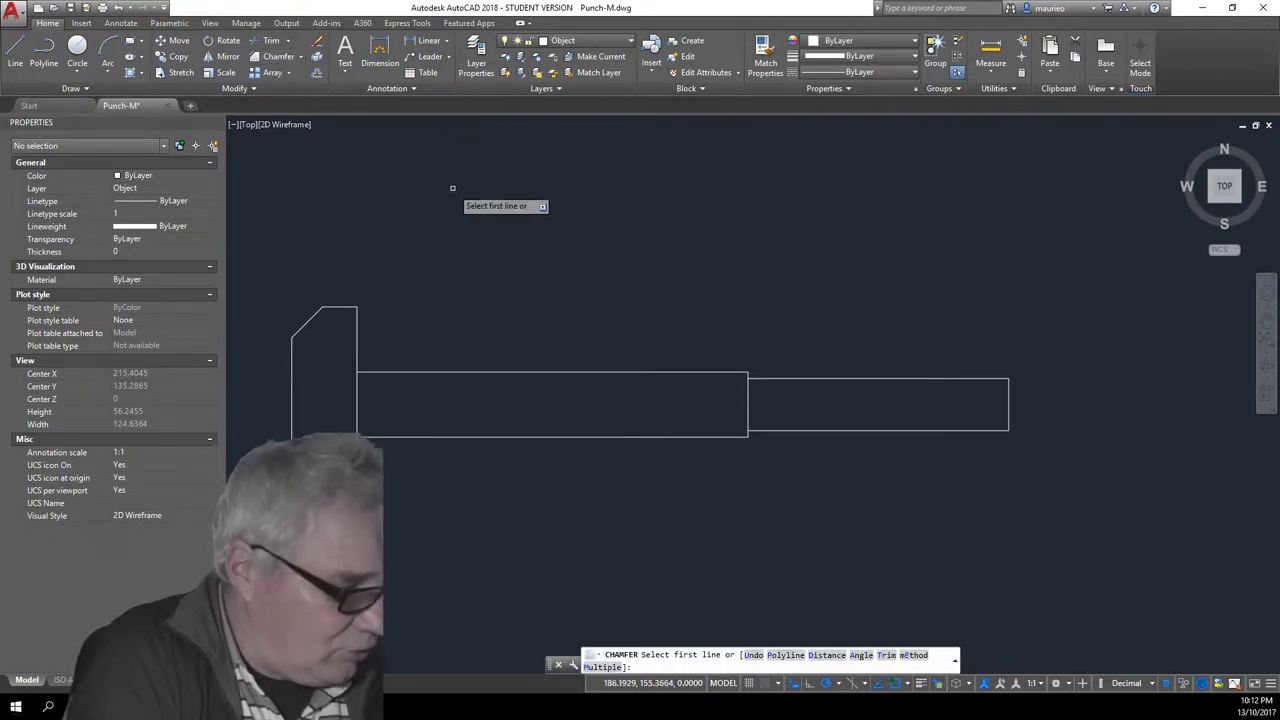
{"action": "type", "text": "d"}
{"action": "key", "text": "Return"}
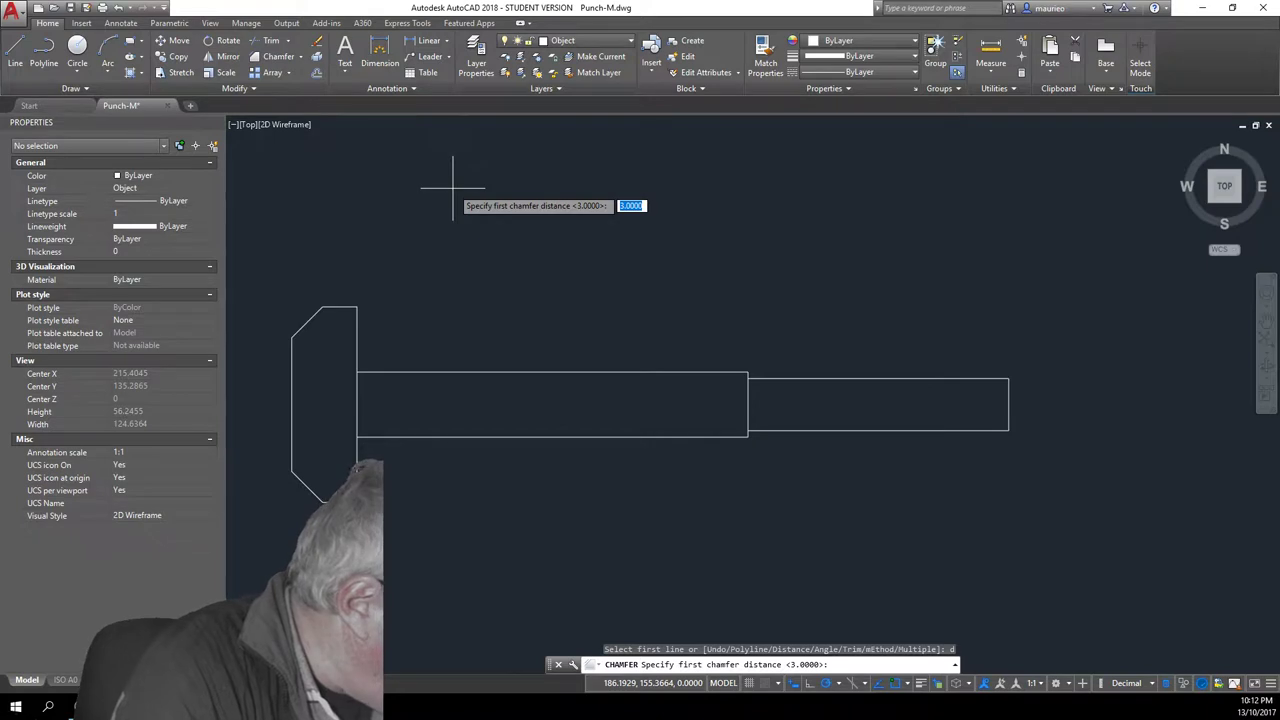
{"action": "type", "text": ".5"}
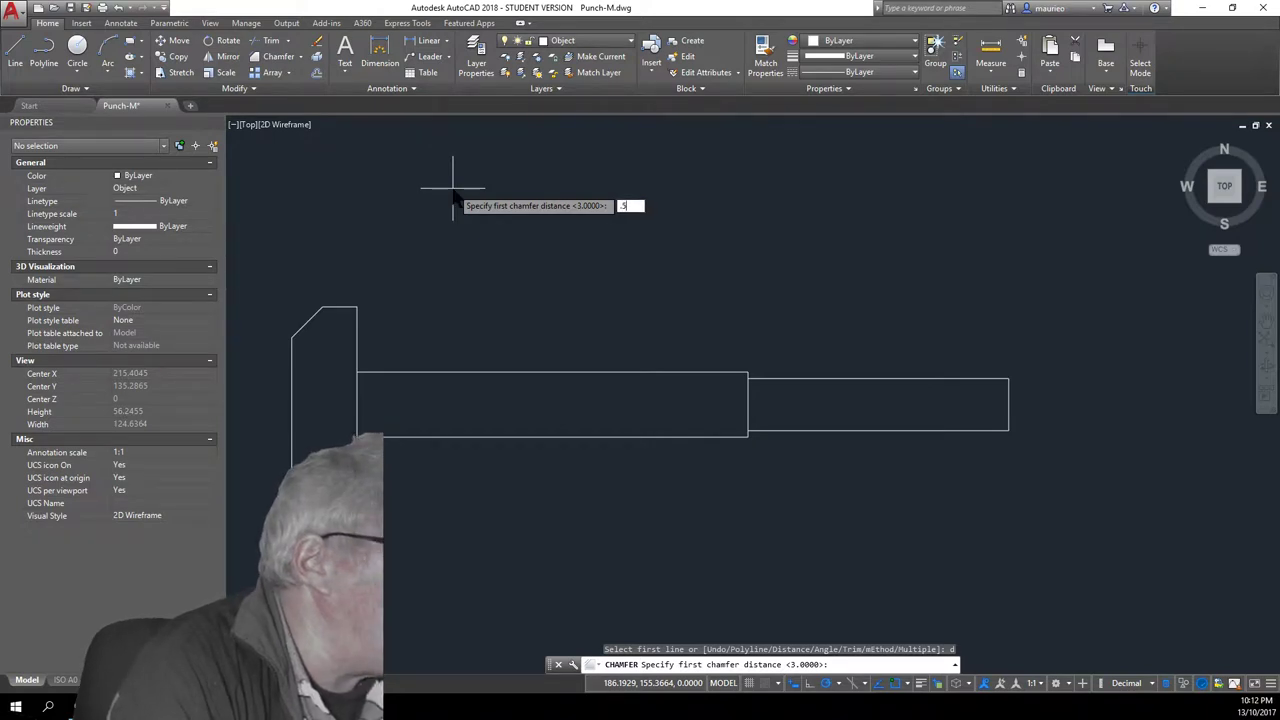
{"action": "key", "text": "Return"}
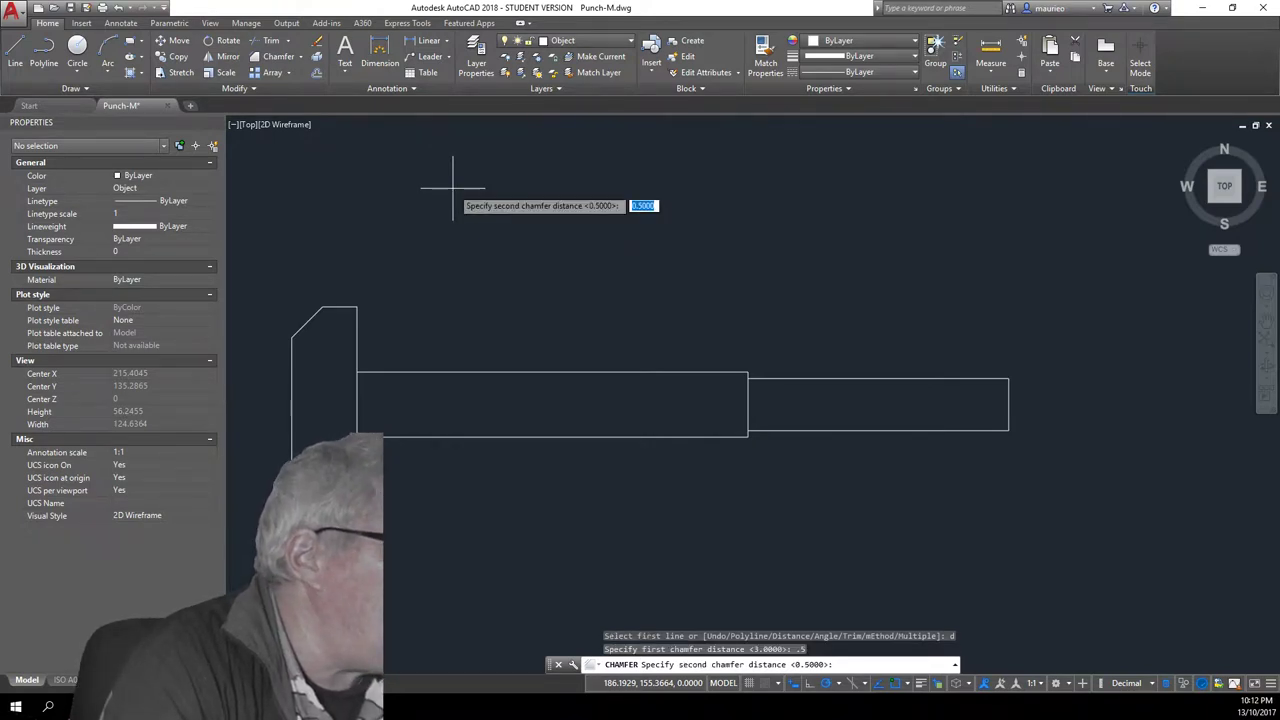
{"action": "key", "text": "Return"}
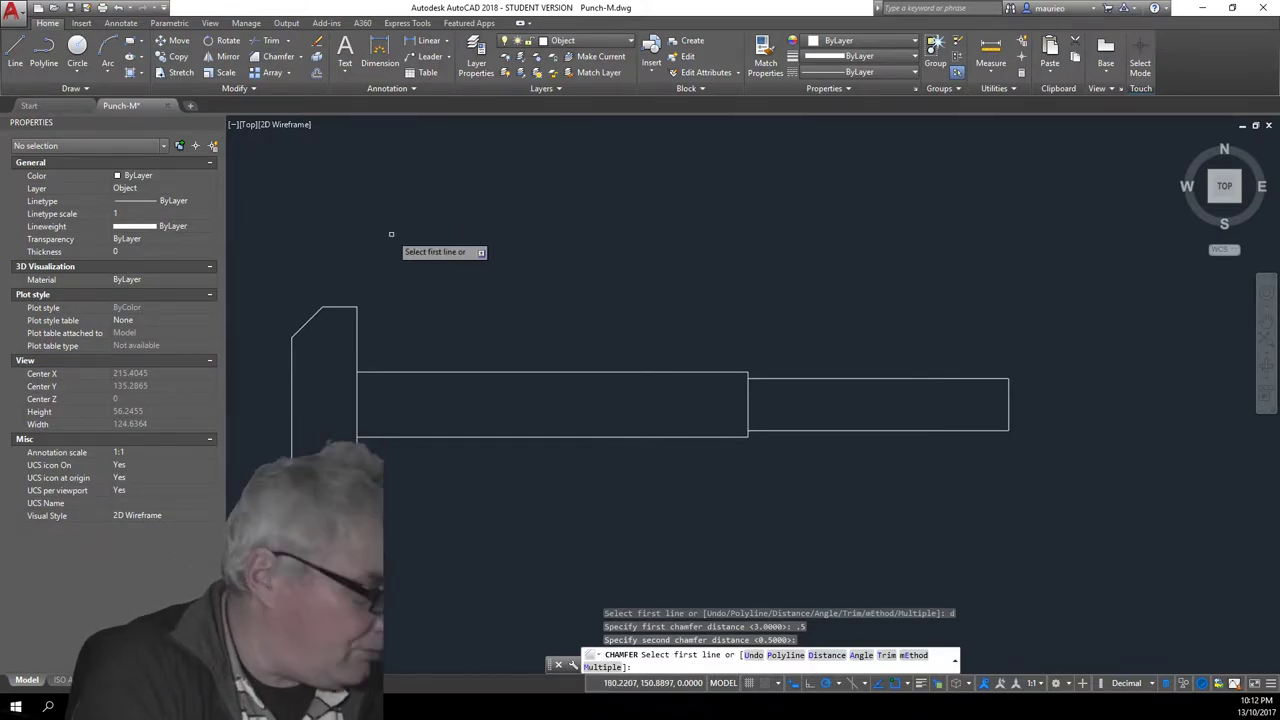
{"action": "key", "text": "Down"}
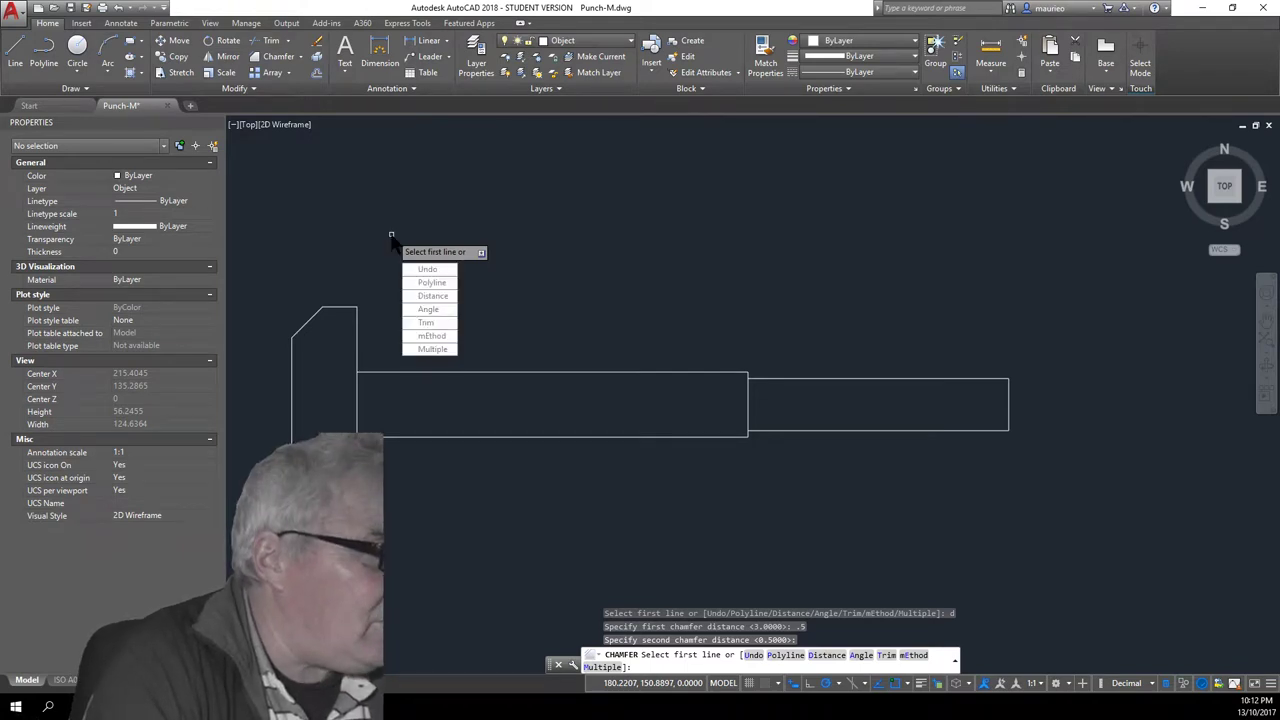
{"action": "type", "text": "m"}
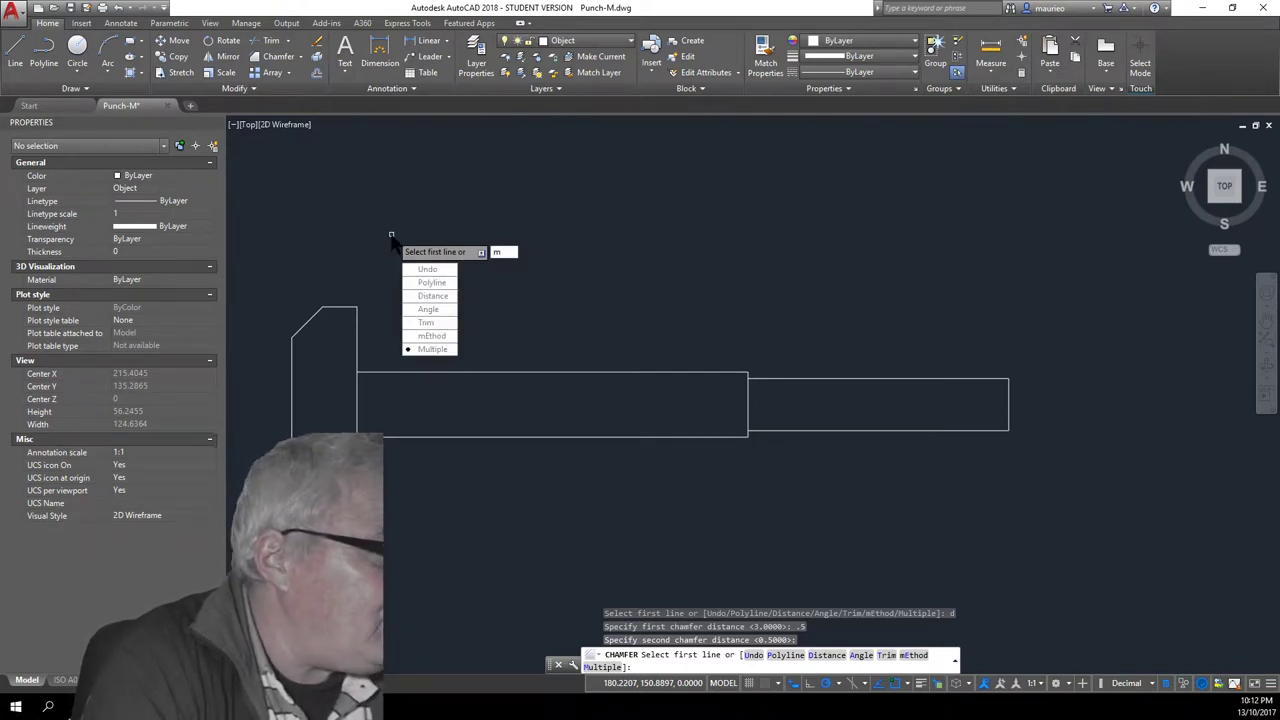
{"action": "key", "text": "Return"}
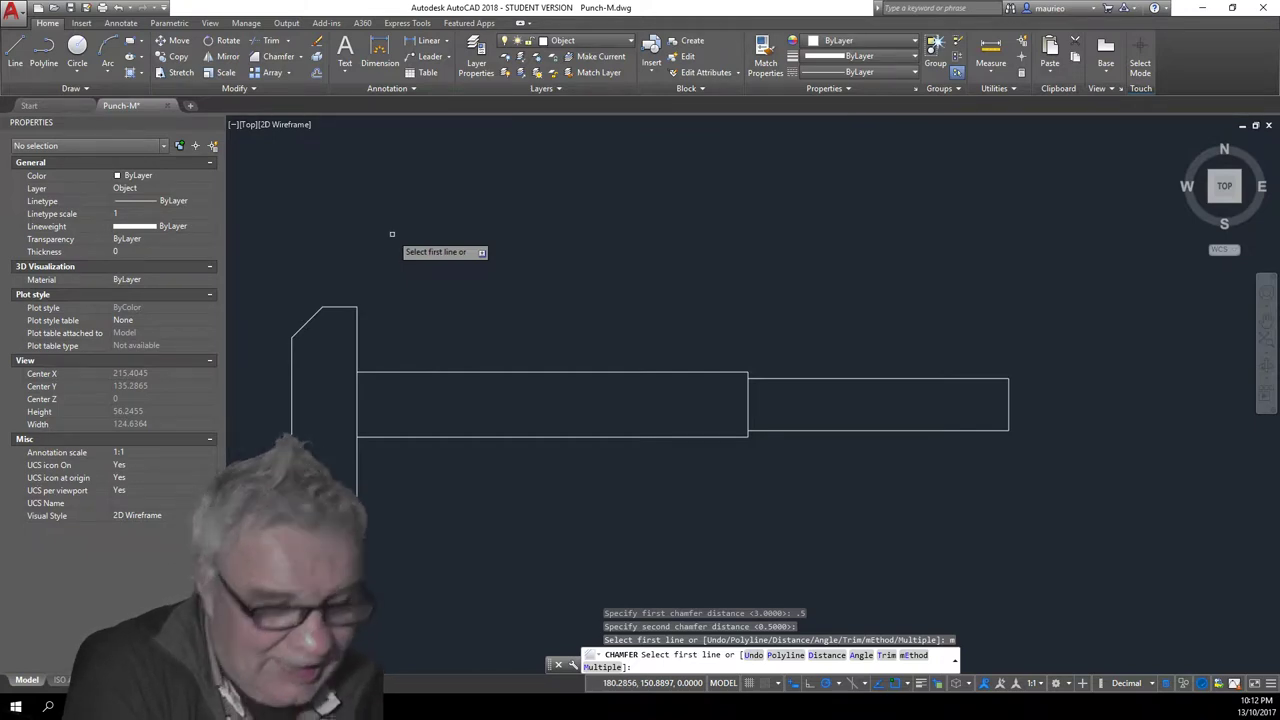
- Apply 0.5 chamfers to the shaft's top-right and bottom-right corners at the step
{"action": "left_click", "coordinate": [741, 375]}
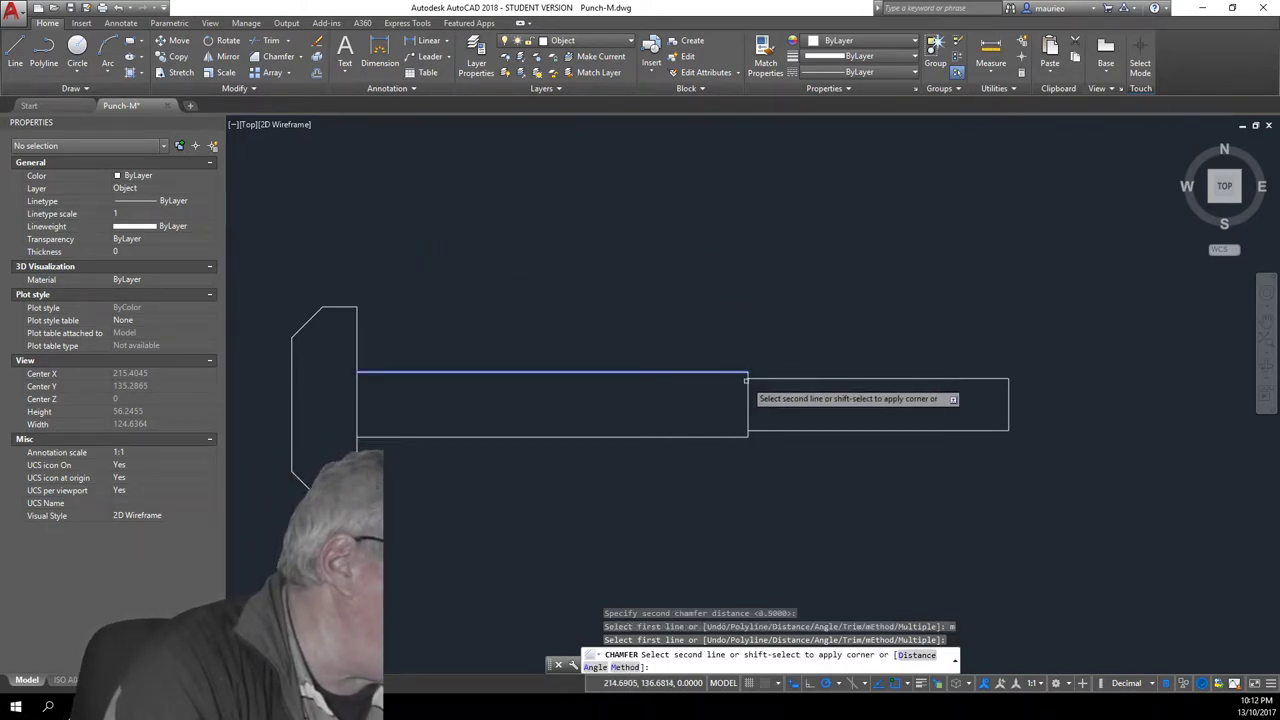
{"action": "left_click", "coordinate": [747, 392]}
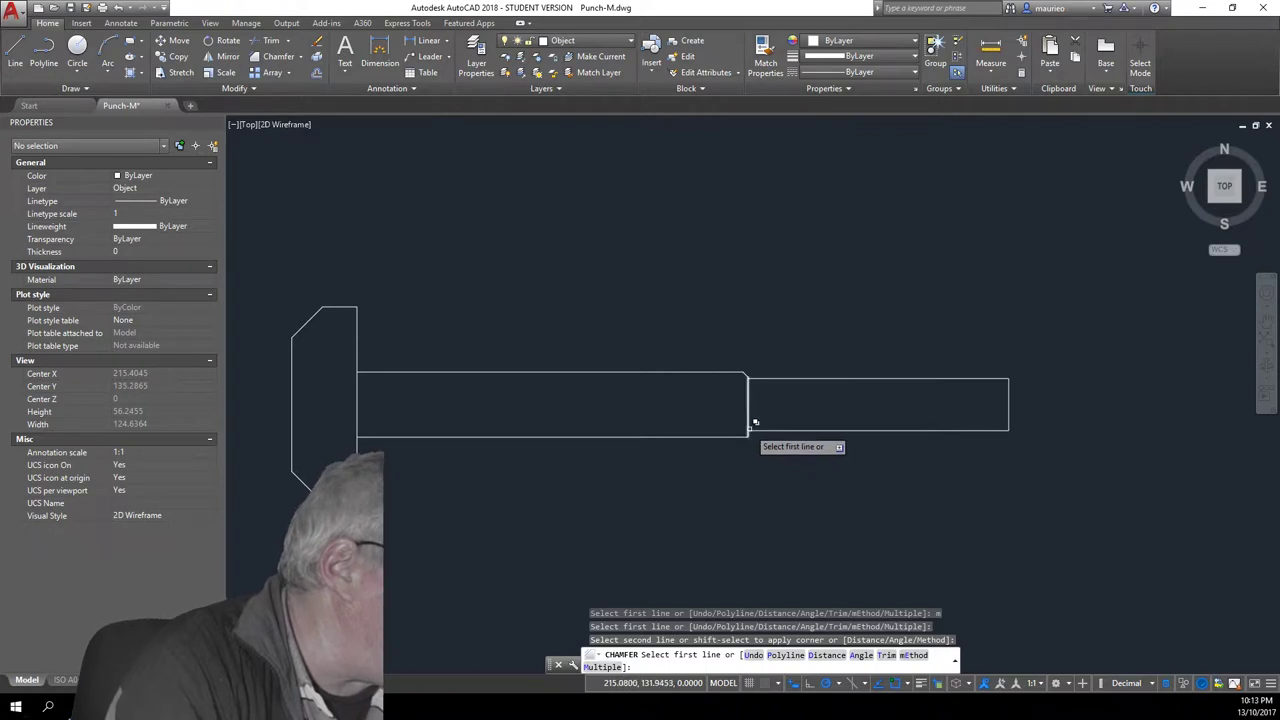
{"action": "left_click", "coordinate": [748, 418]}
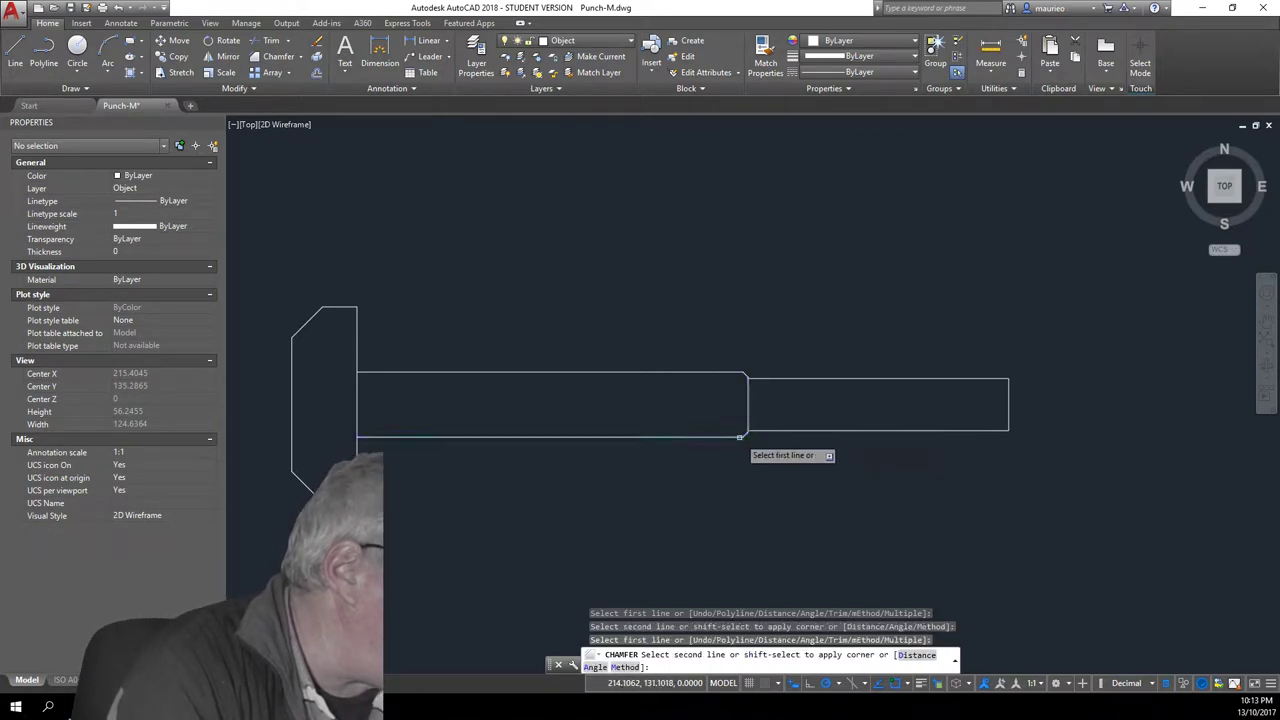
{"action": "left_click", "coordinate": [740, 437]}
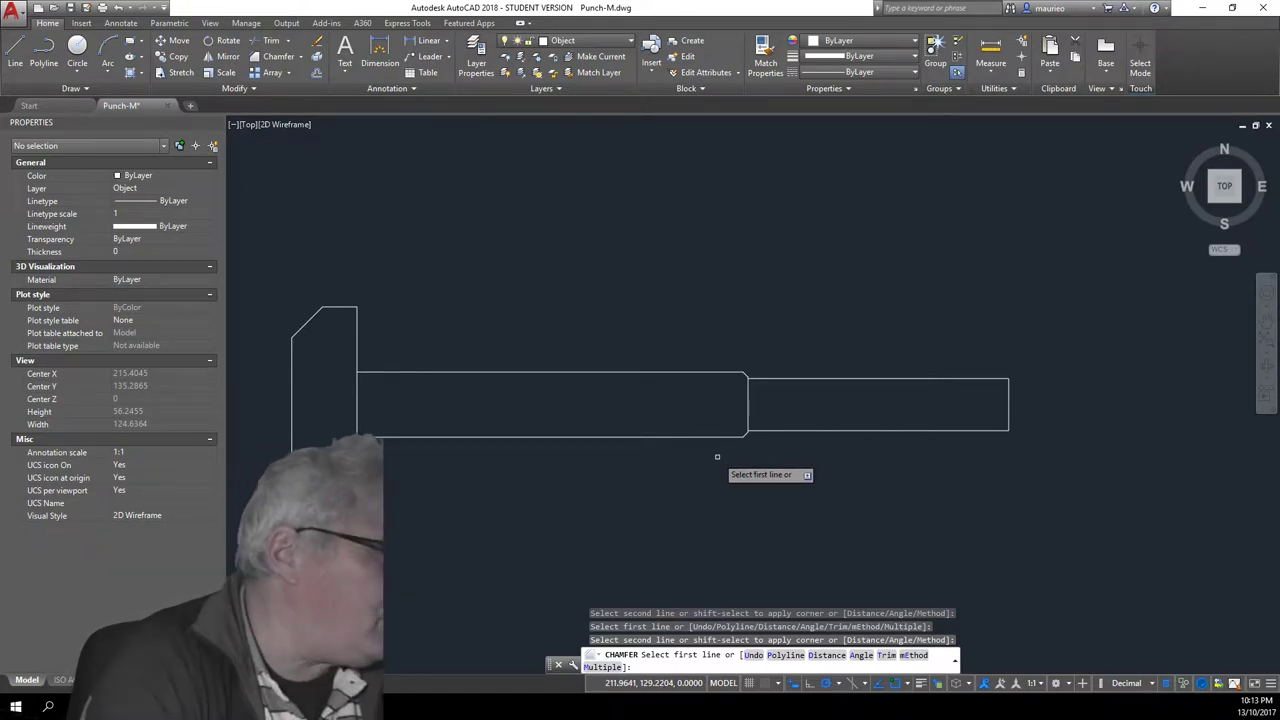
{"action": "key", "text": "Escape"}
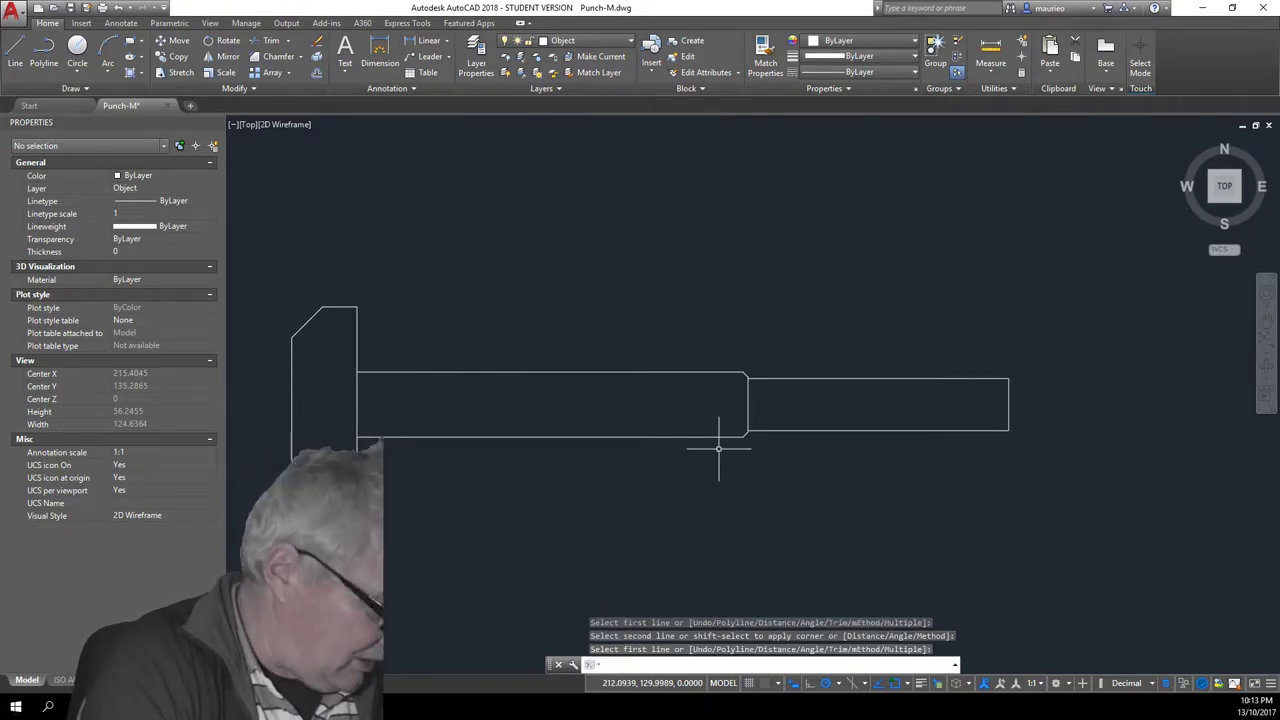
- Taper the tip's top edge into its right end with an angle chamfer of length 19 at 5°
{"action": "right_click", "coordinate": [718, 449]}
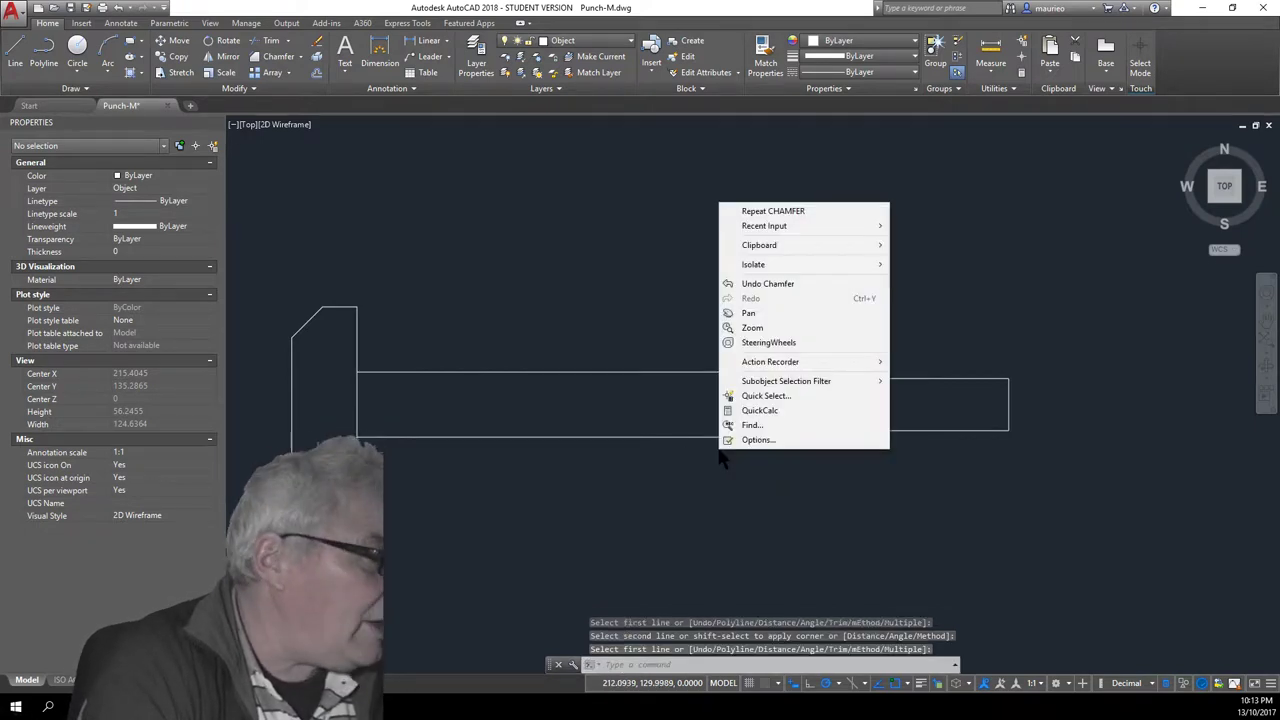
{"action": "left_click", "coordinate": [777, 212]}
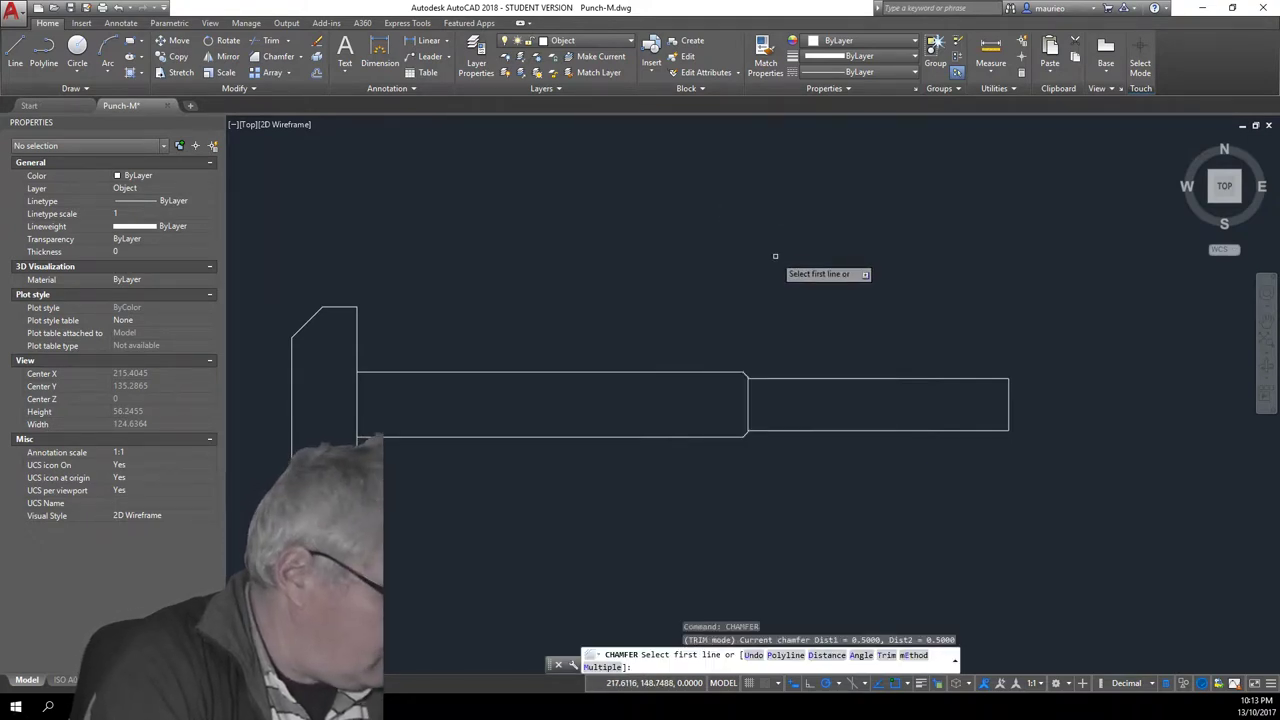
{"action": "key", "text": "Down"}
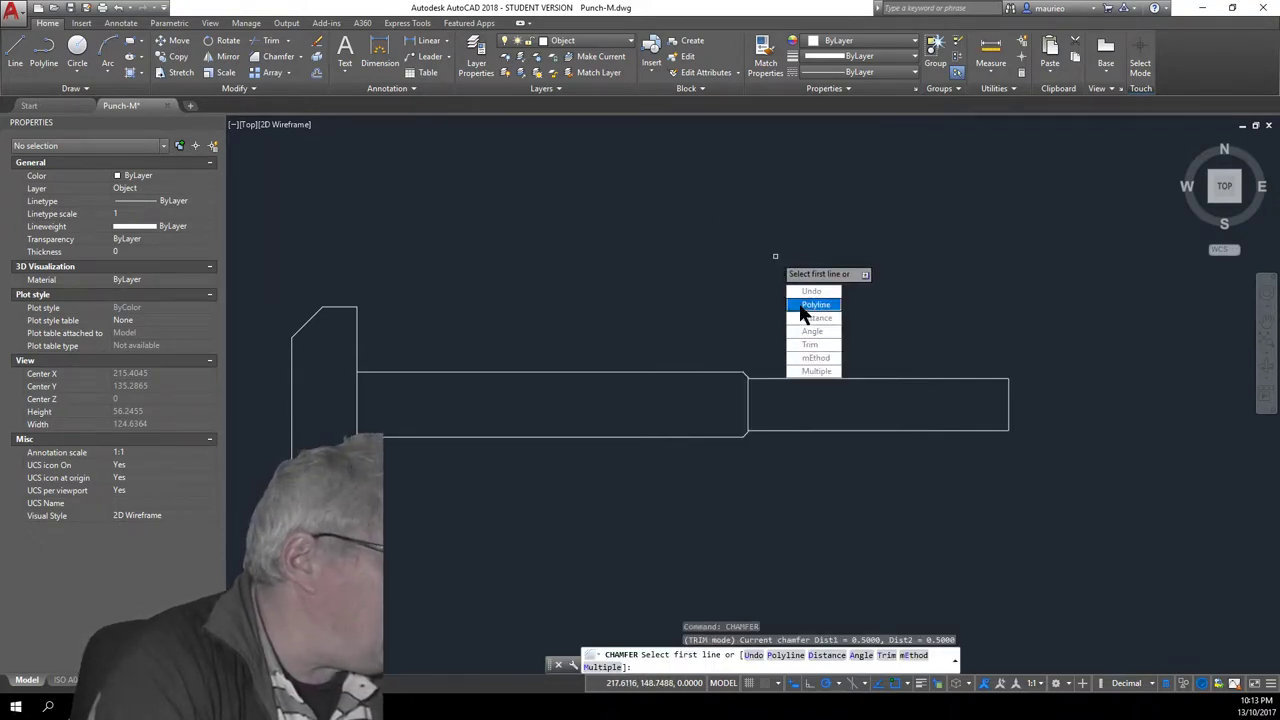
{"action": "left_click", "coordinate": [812, 331]}
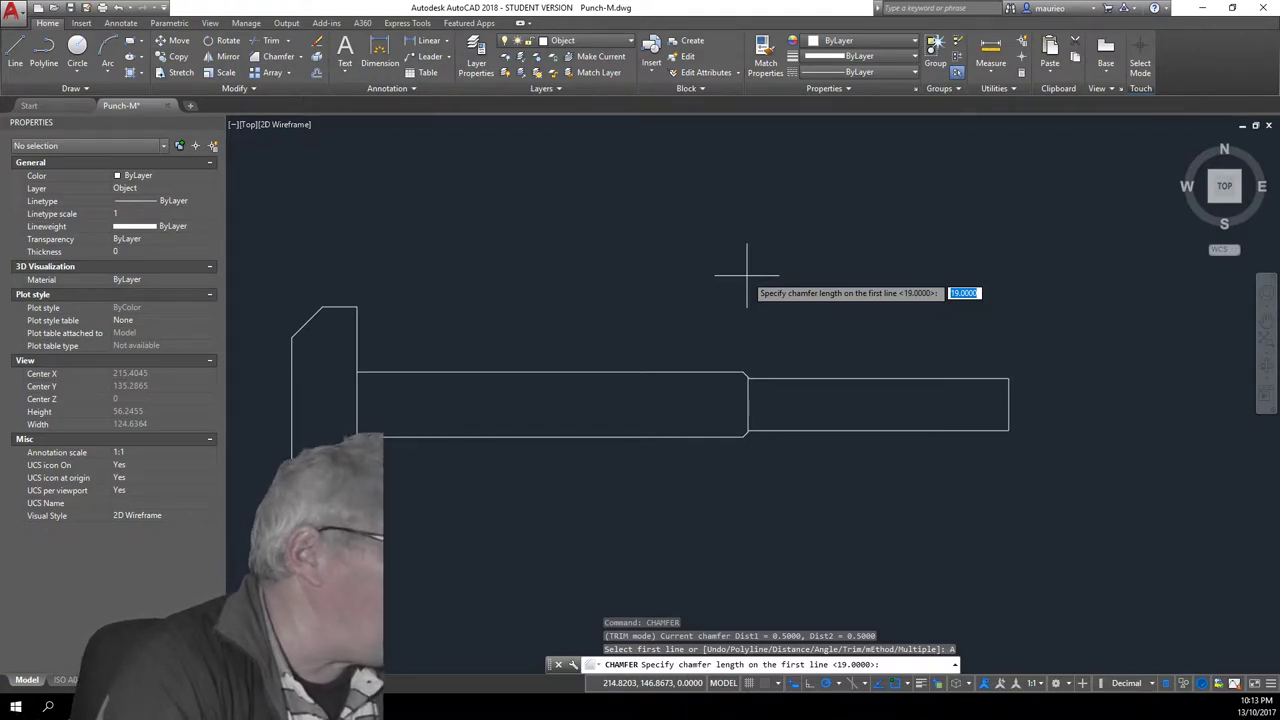
{"action": "key", "text": "Return"}
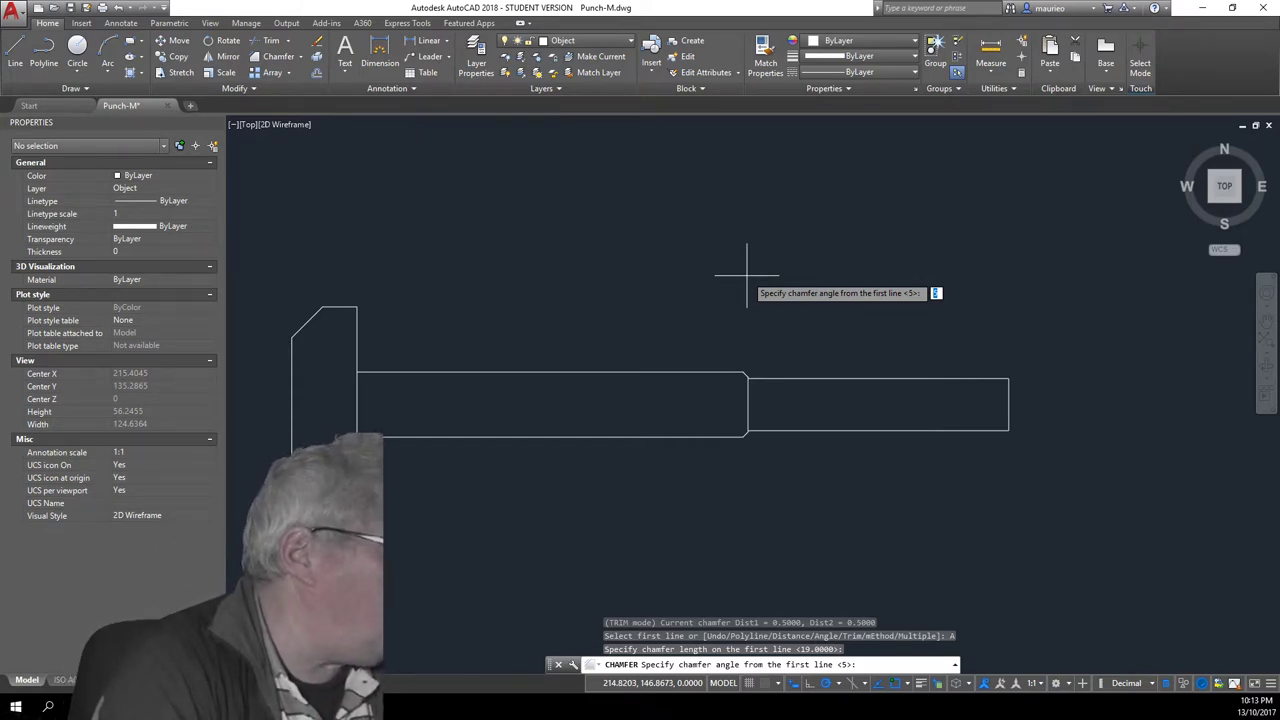
{"action": "key", "text": "Return"}
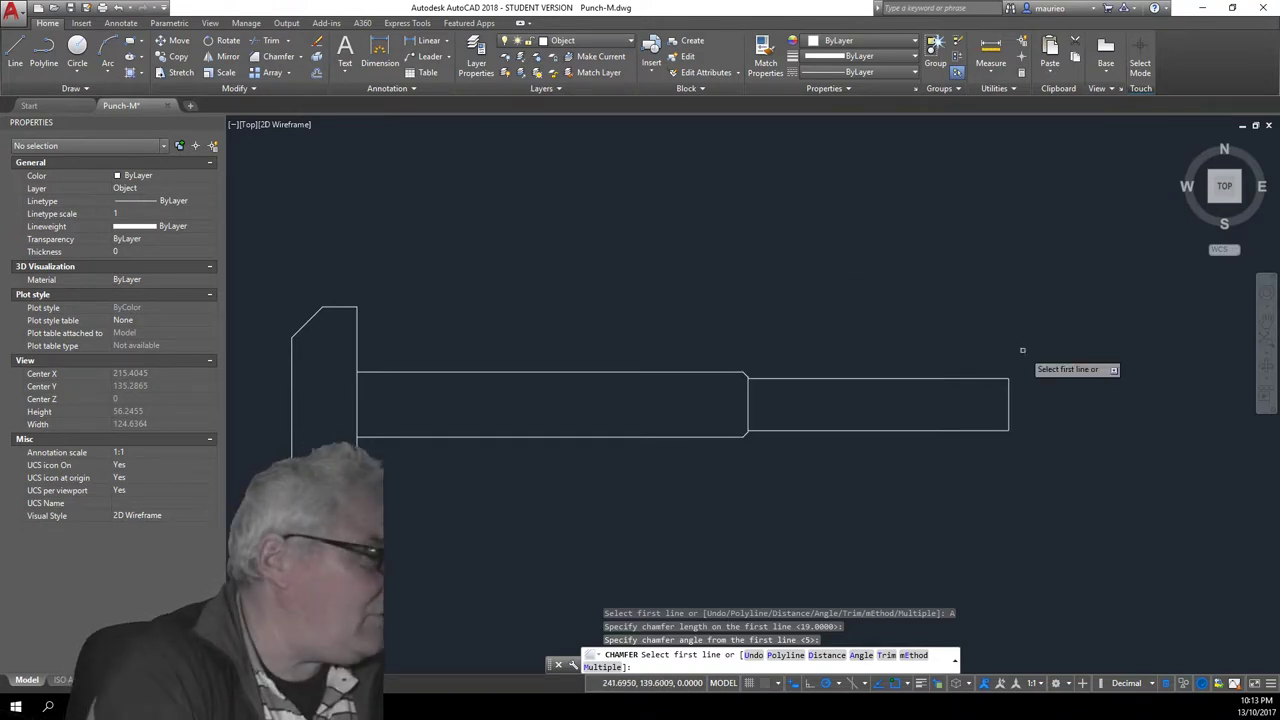
{"action": "left_click", "coordinate": [982, 379]}
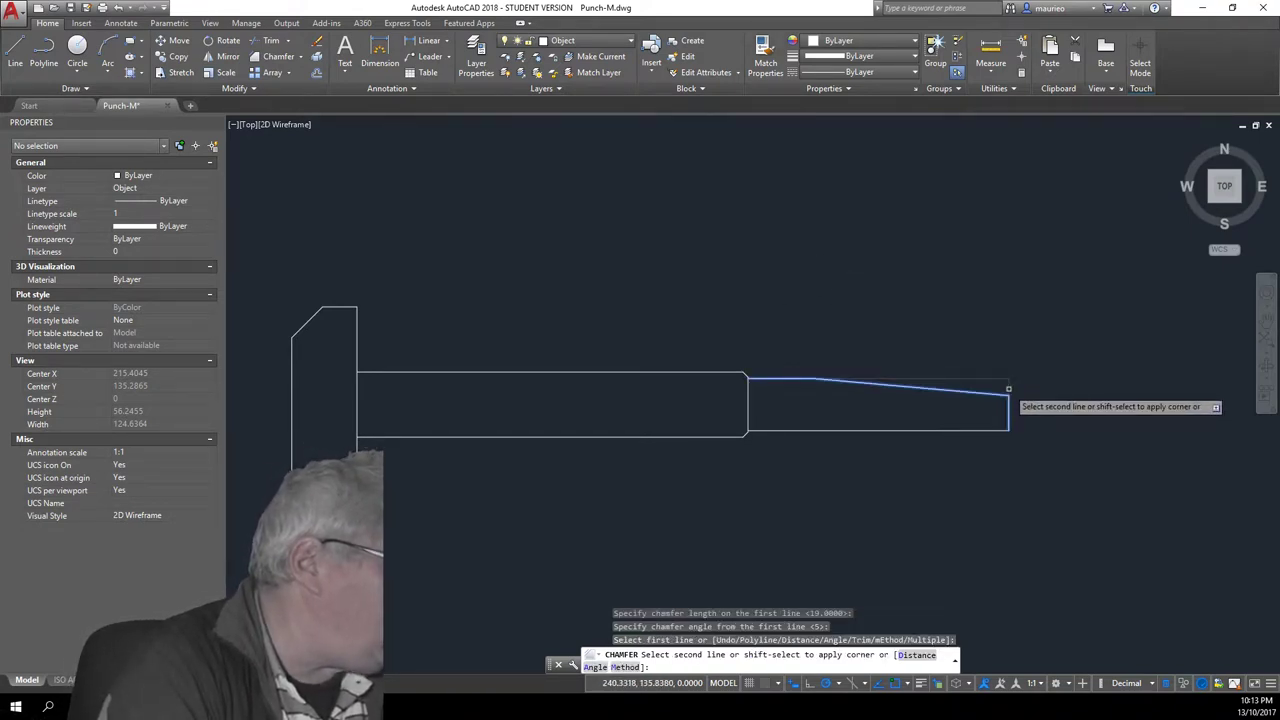
{"action": "left_click", "coordinate": [1008, 392]}
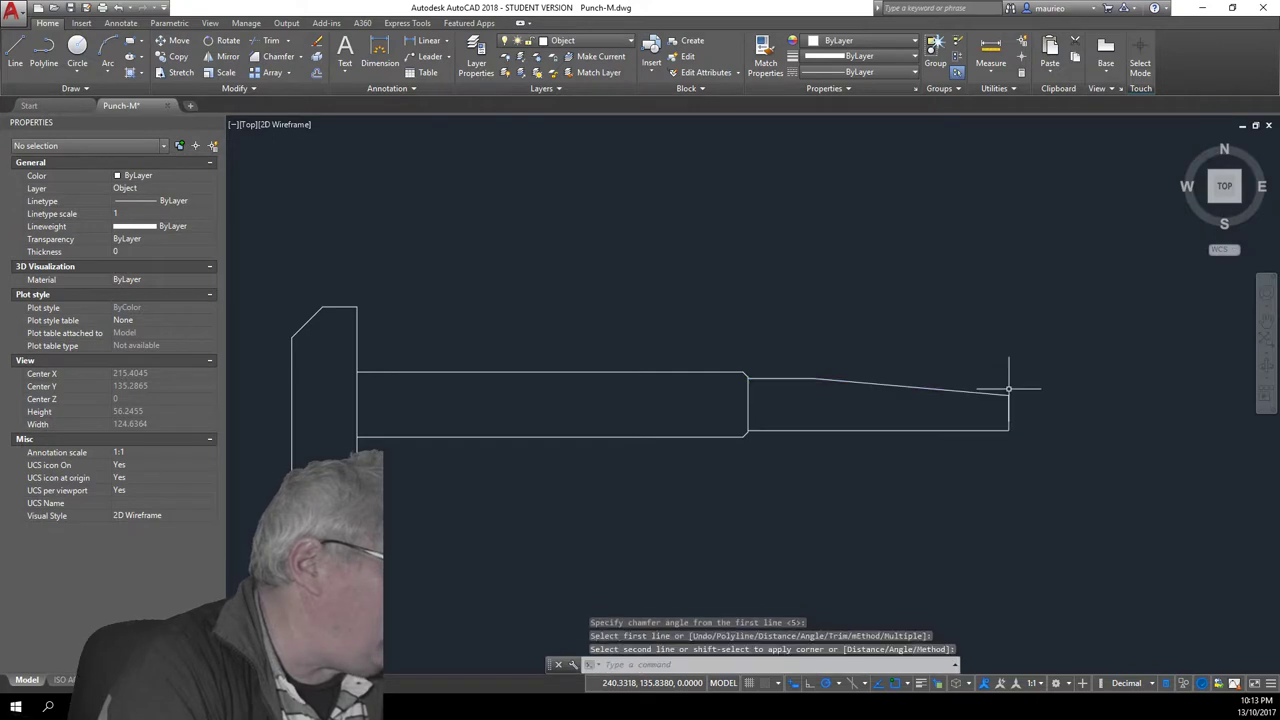
{"action": "right_click", "coordinate": [965, 474]}
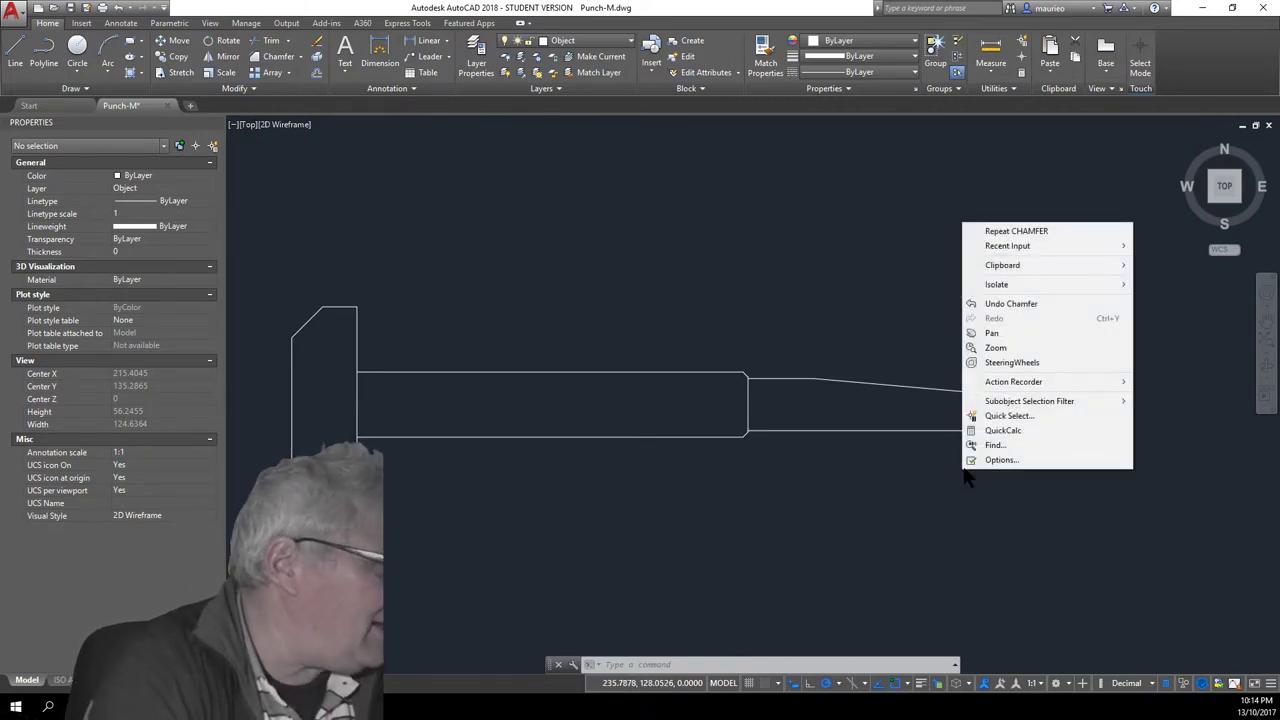
{"action": "left_click", "coordinate": [1018, 233]}
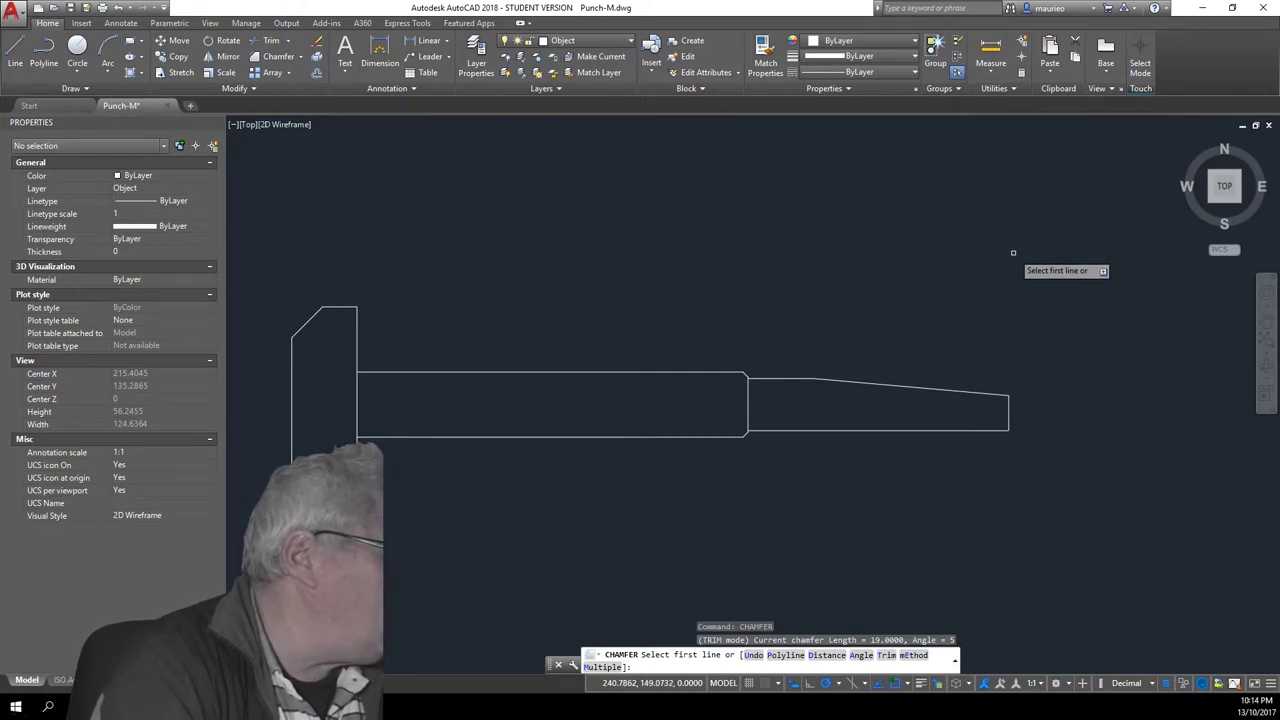
{"action": "key", "text": "Down"}
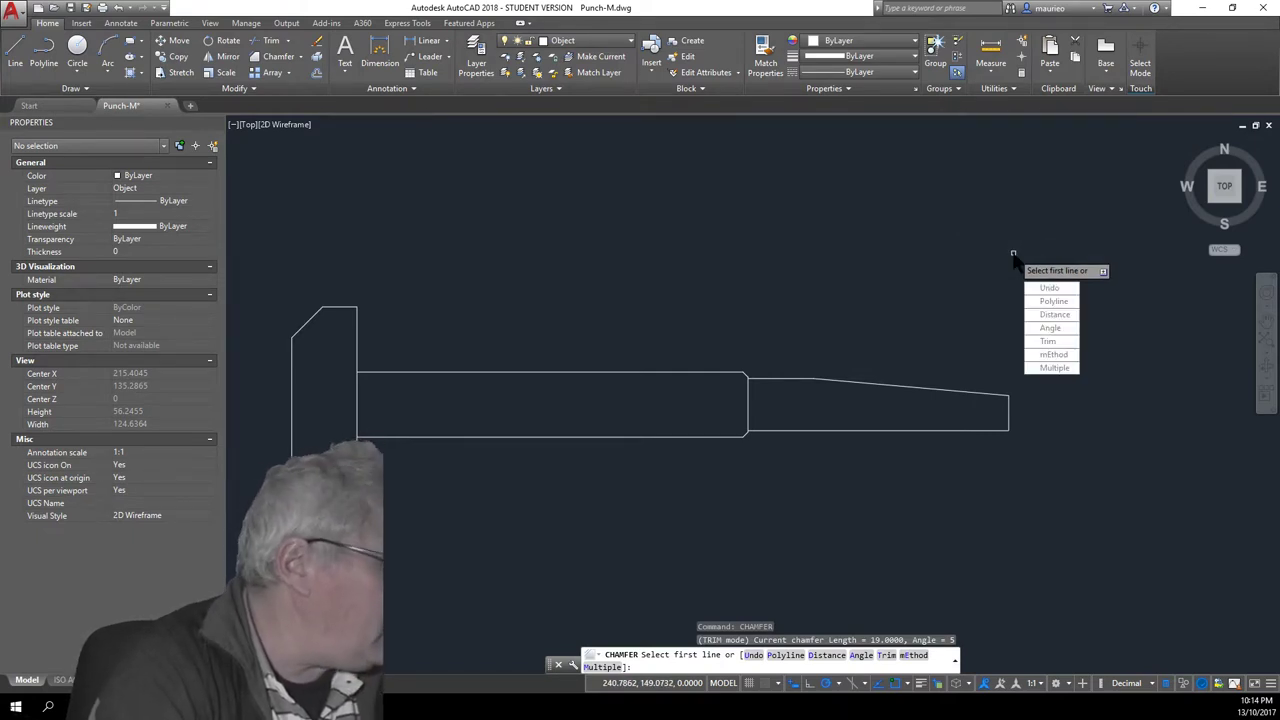
{"action": "type", "text": "d"}
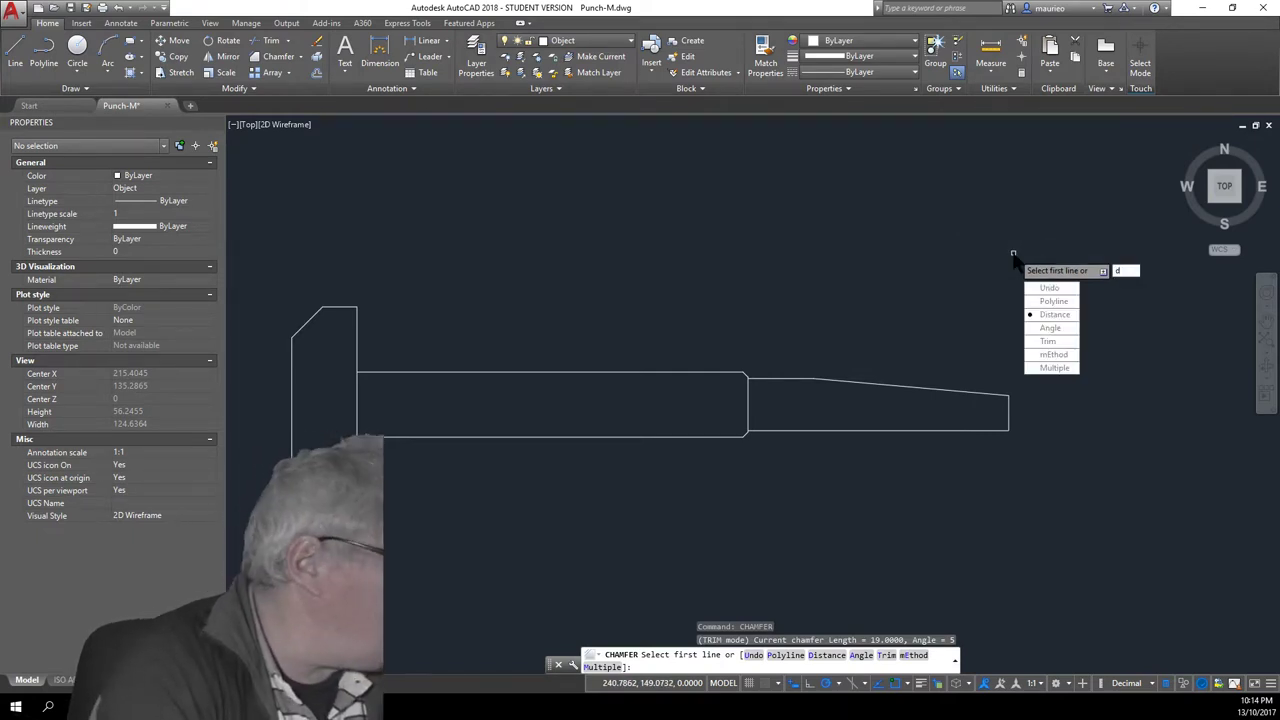
{"action": "key", "text": "Return"}
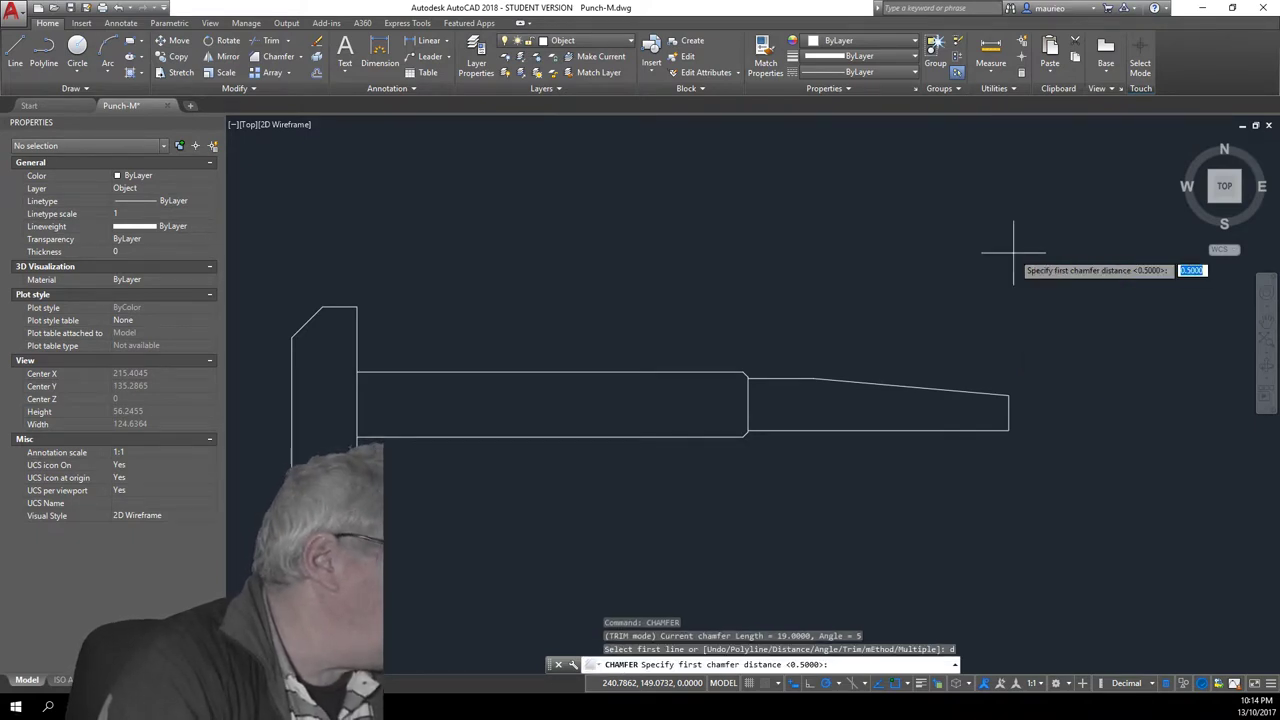
{"action": "key", "text": "Return"}
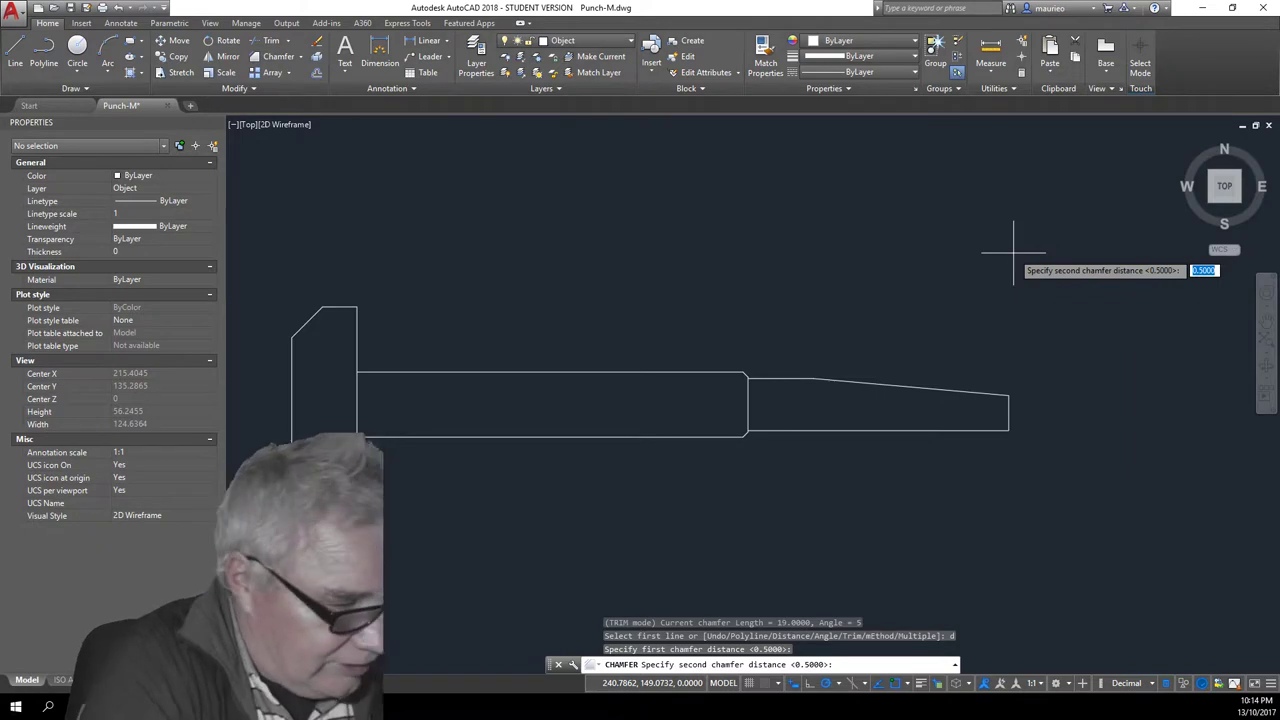
{"action": "key", "text": "Escape"}
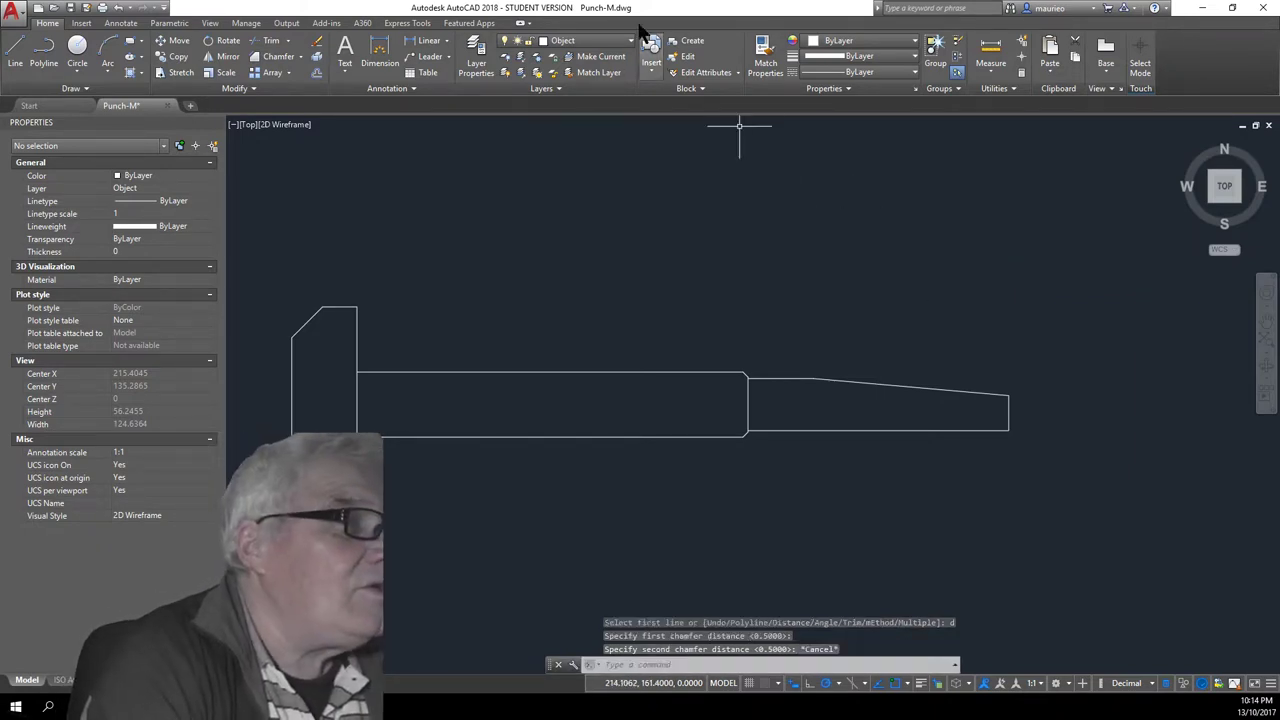
{"action": "left_click", "coordinate": [279, 57]}
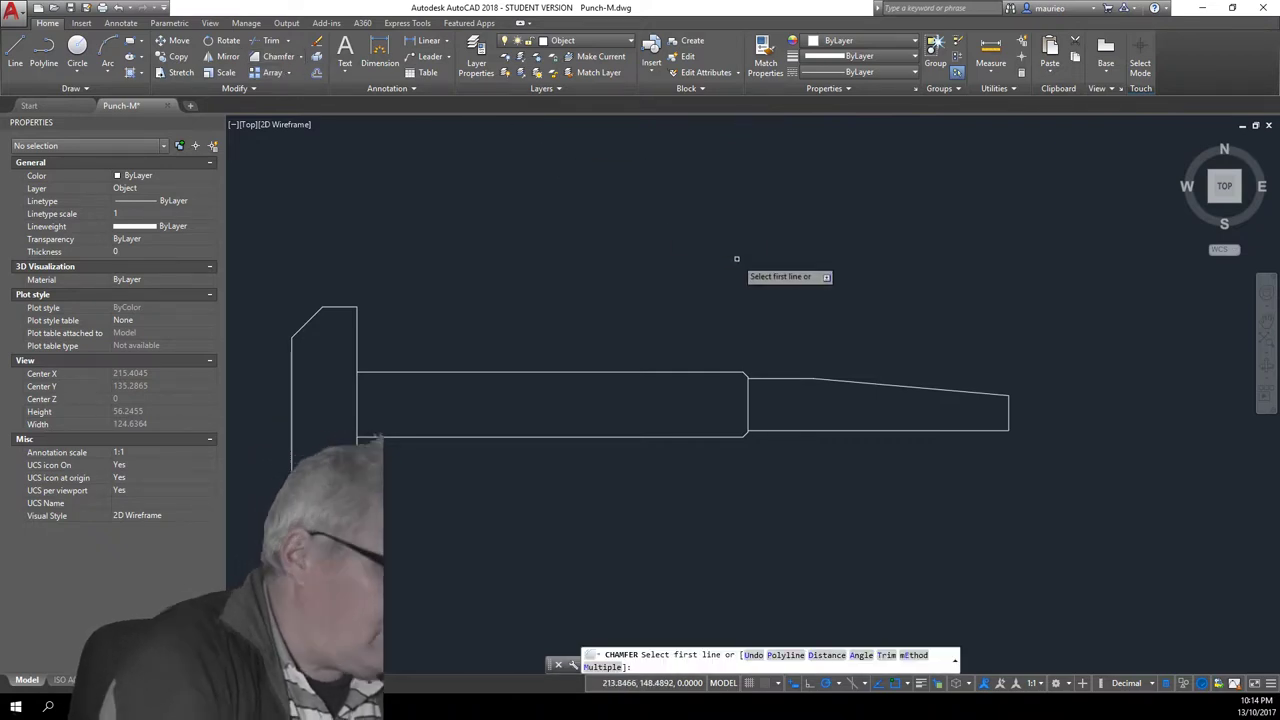
- Taper the tip's bottom edge into its right end with a 19-length, 5° angle chamfer
{"action": "key", "text": "Escape"}
{"action": "key", "text": "Escape"}
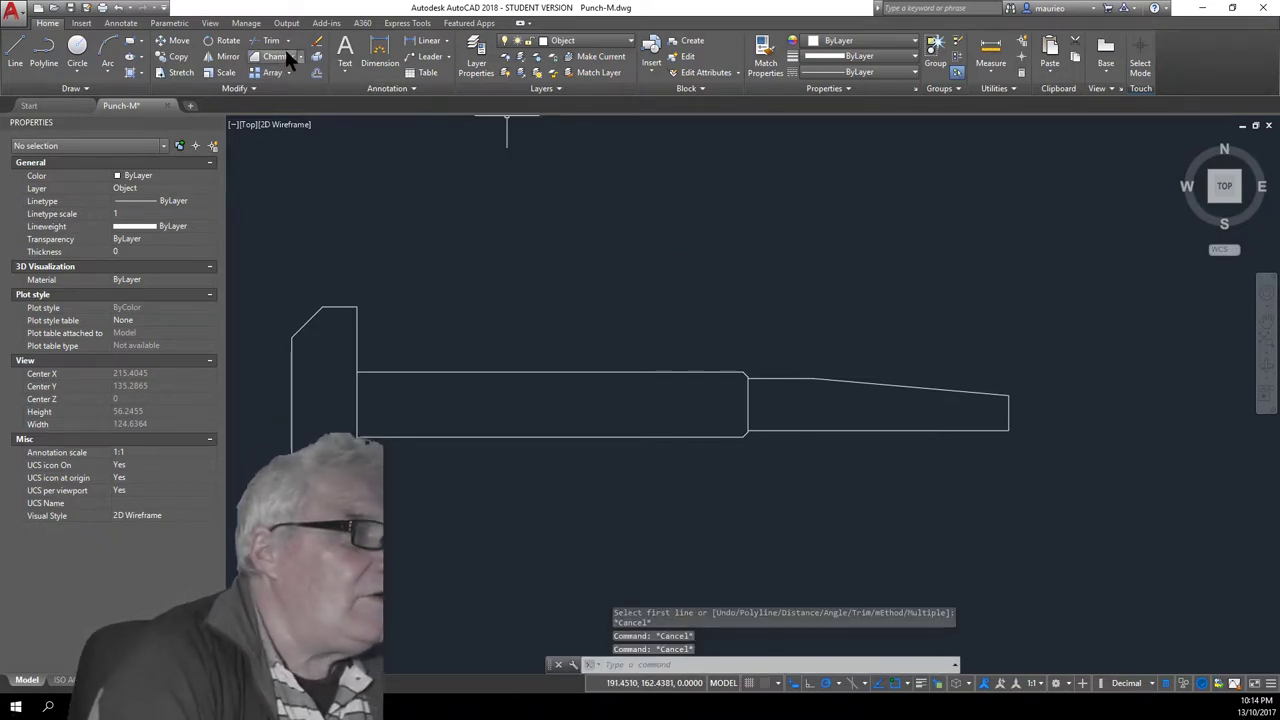
{"action": "left_click", "coordinate": [280, 60]}
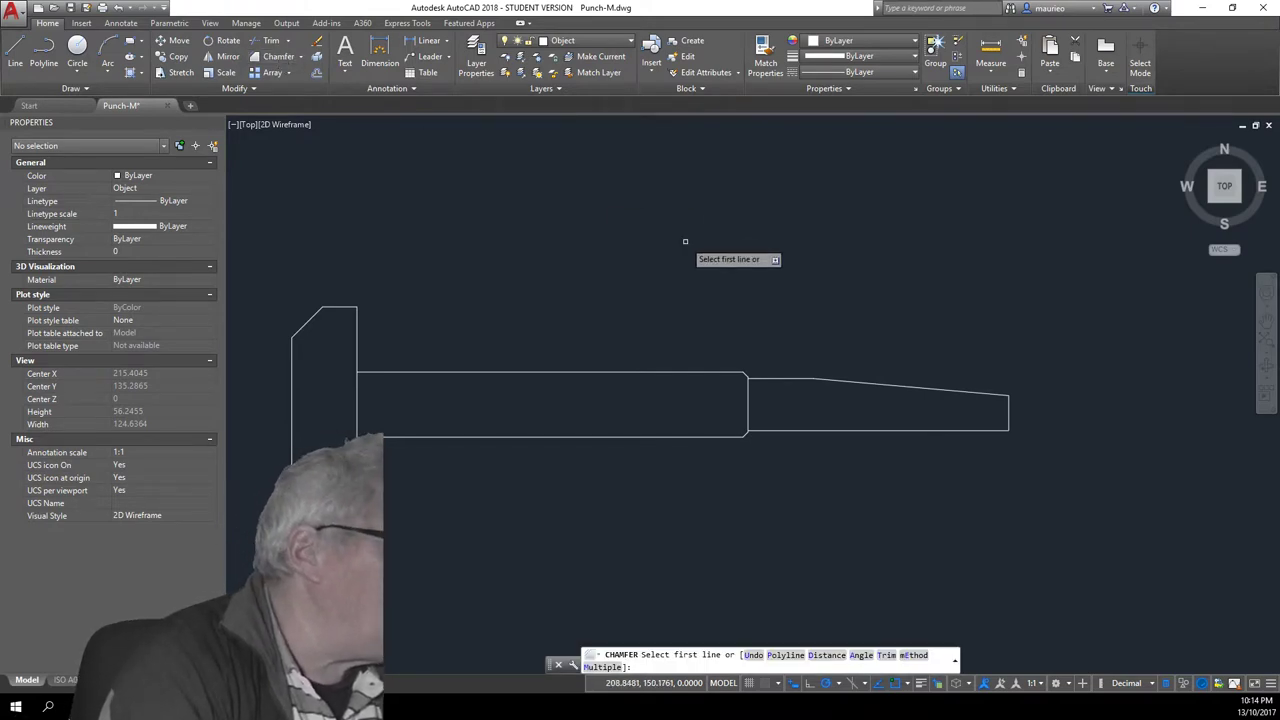
{"action": "key", "text": "Down"}
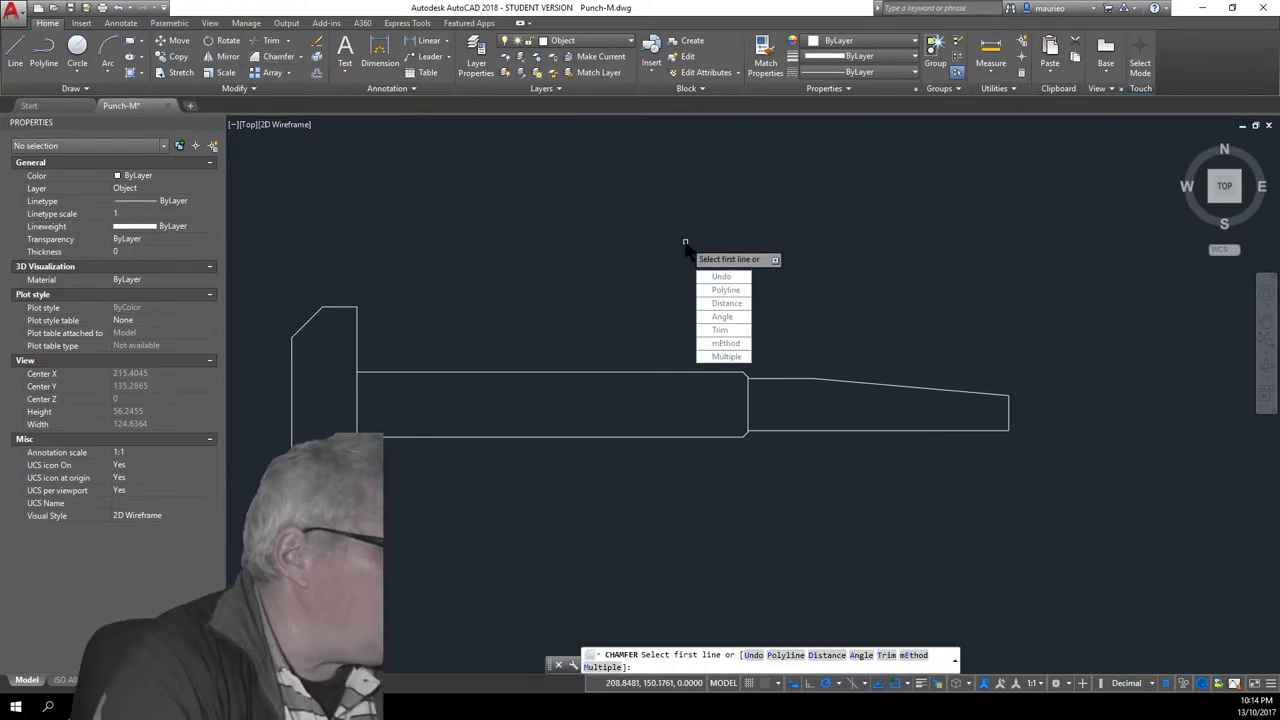
{"action": "left_click", "coordinate": [726, 318]}
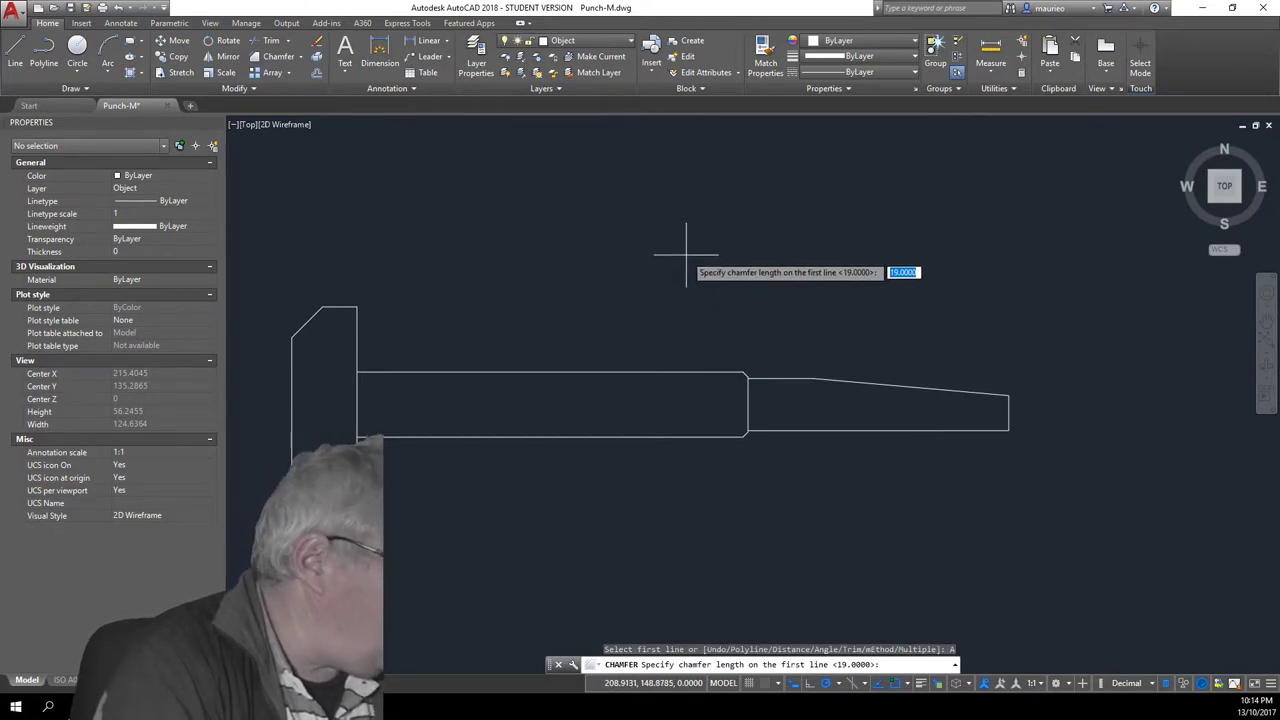
{"action": "key", "text": "Return"}
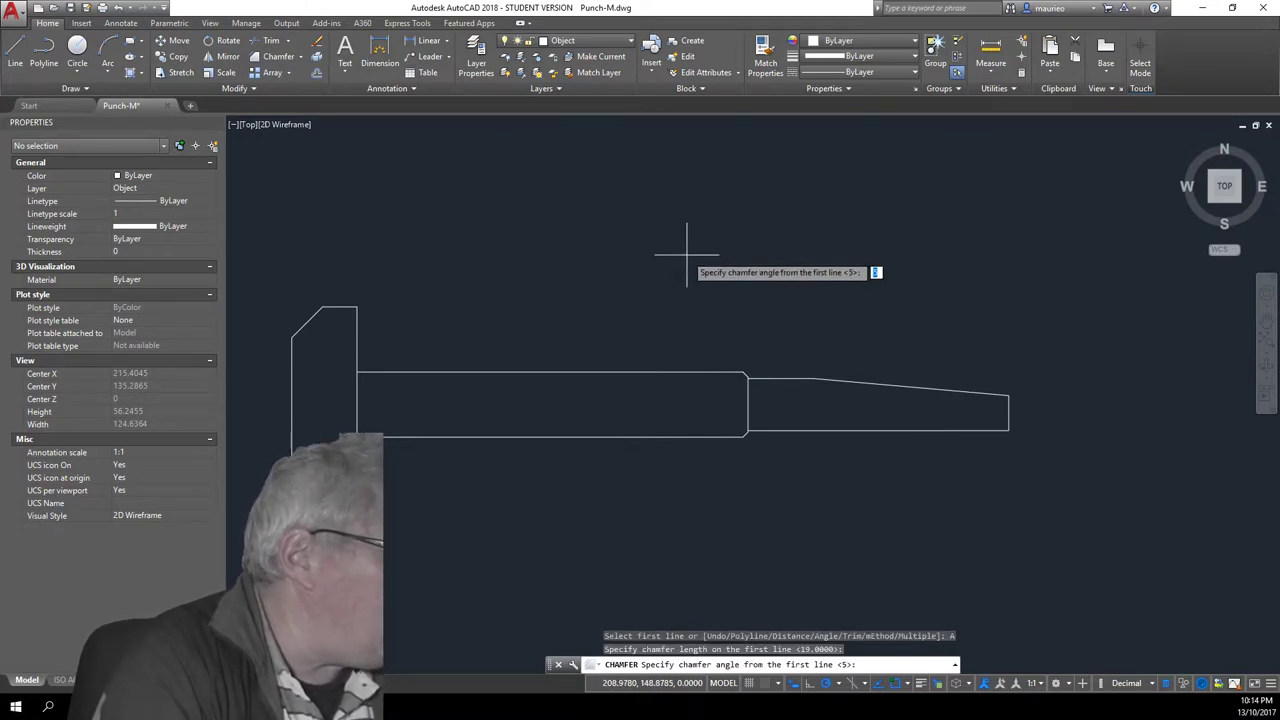
{"action": "key", "text": "Return"}
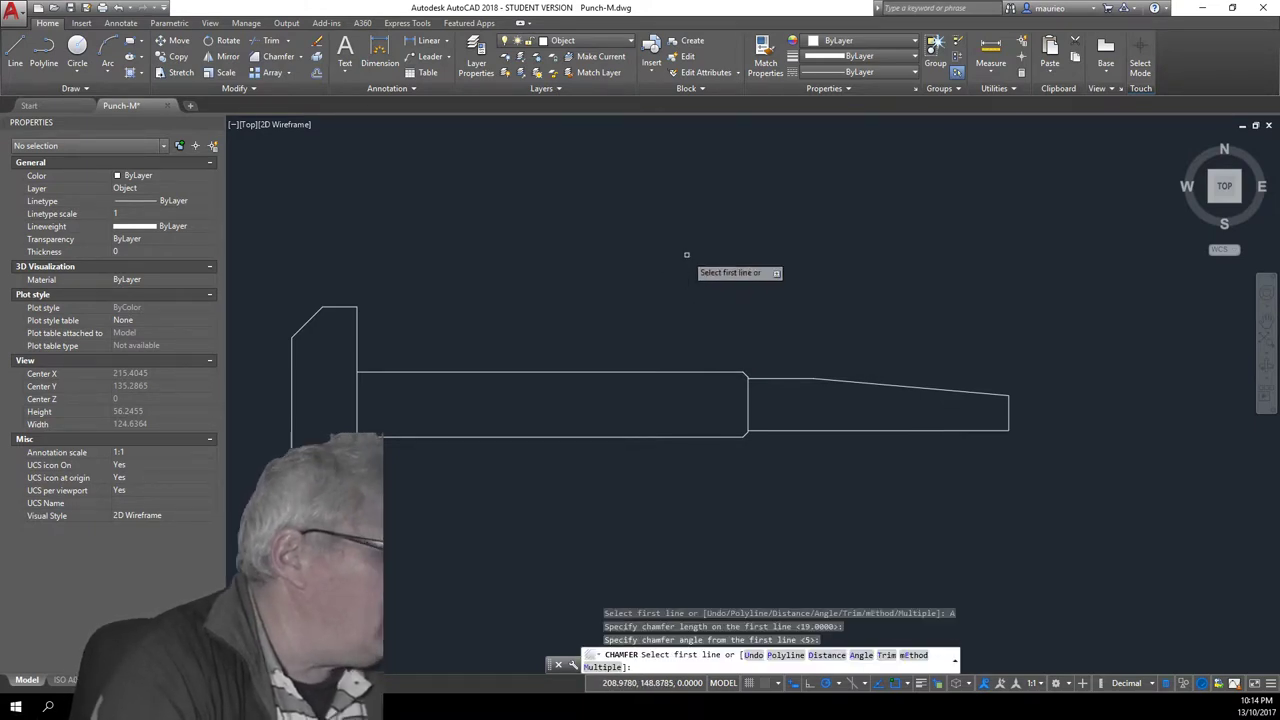
{"action": "left_click", "coordinate": [900, 429]}
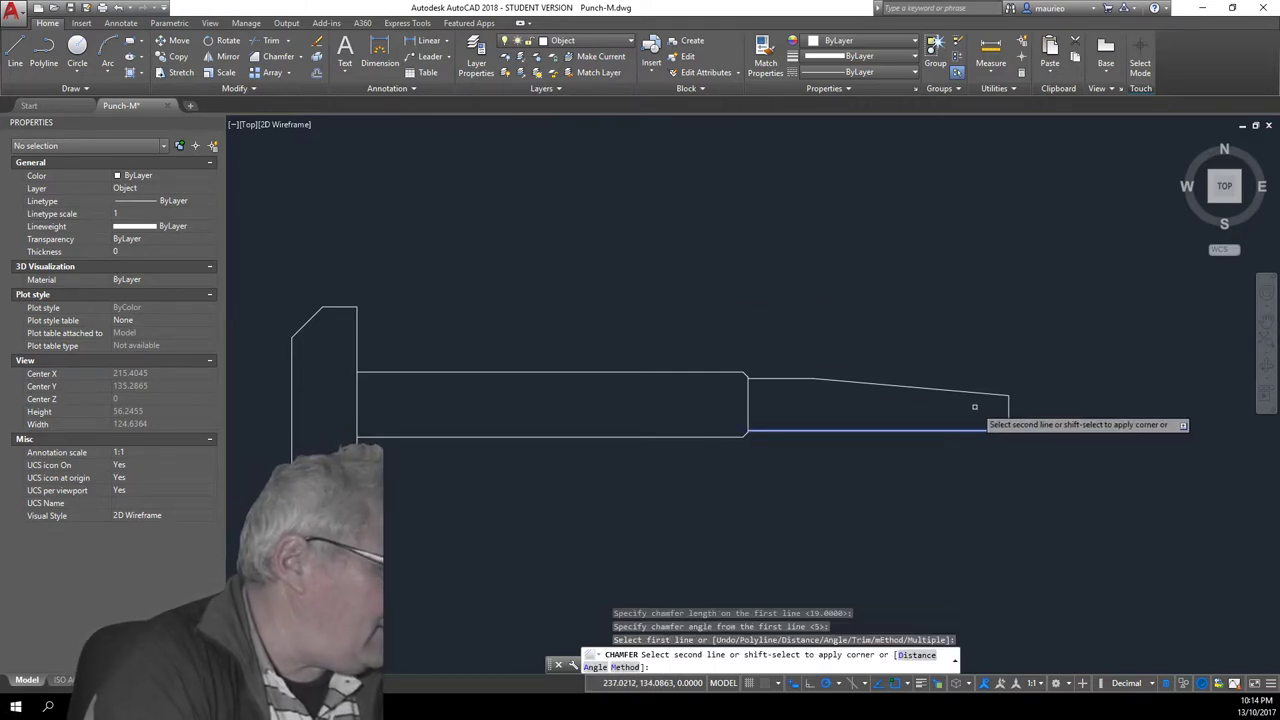
{"action": "left_click", "coordinate": [1005, 414]}
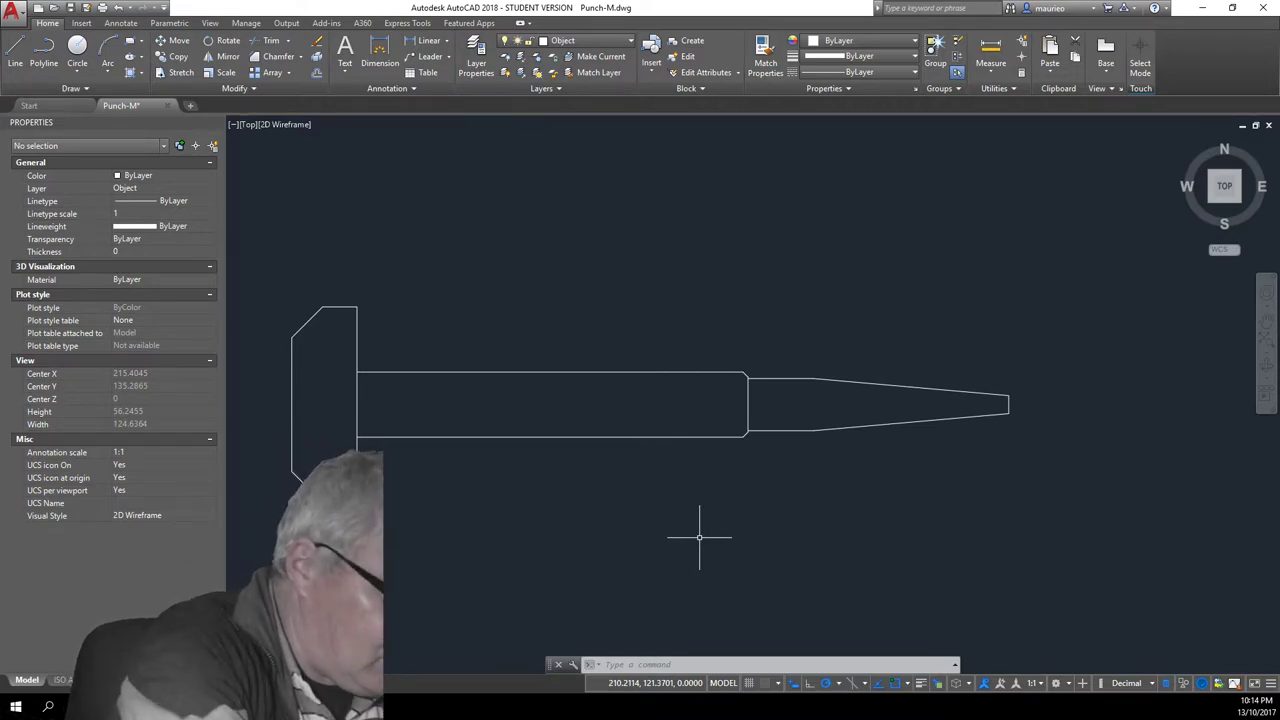
{"action": "key", "text": "Escape"}
{"action": "key", "text": "Escape"}
{"action": "key", "text": "Escape"}
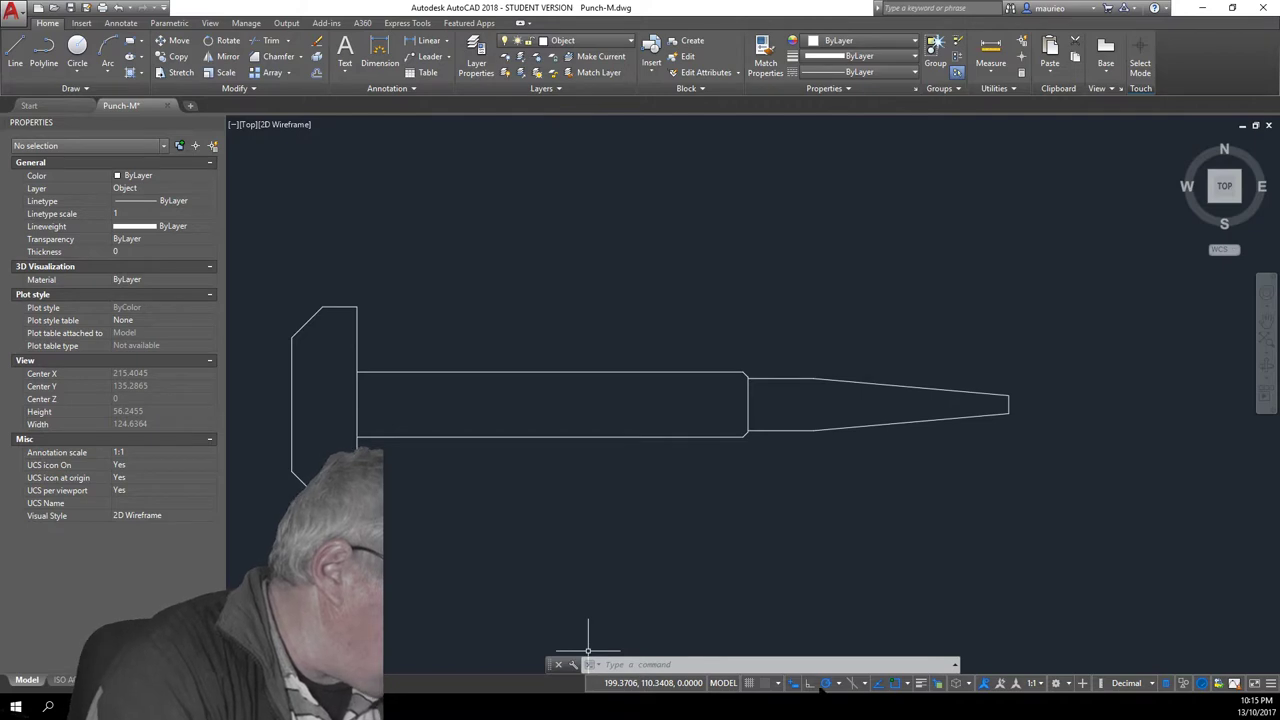
- With Ortho on, draw a 19.05 vertical line down from the head's chamfer corner
{"action": "key", "text": "F8"}
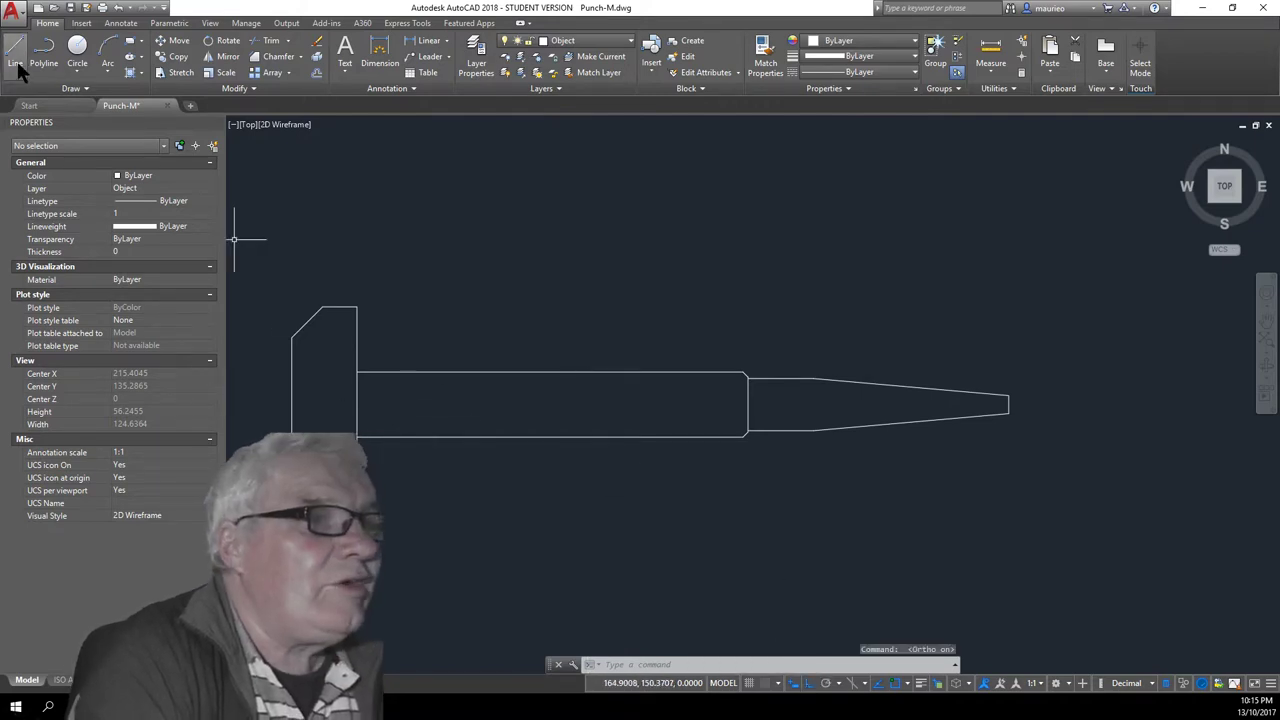
{"action": "left_click", "coordinate": [15, 55]}
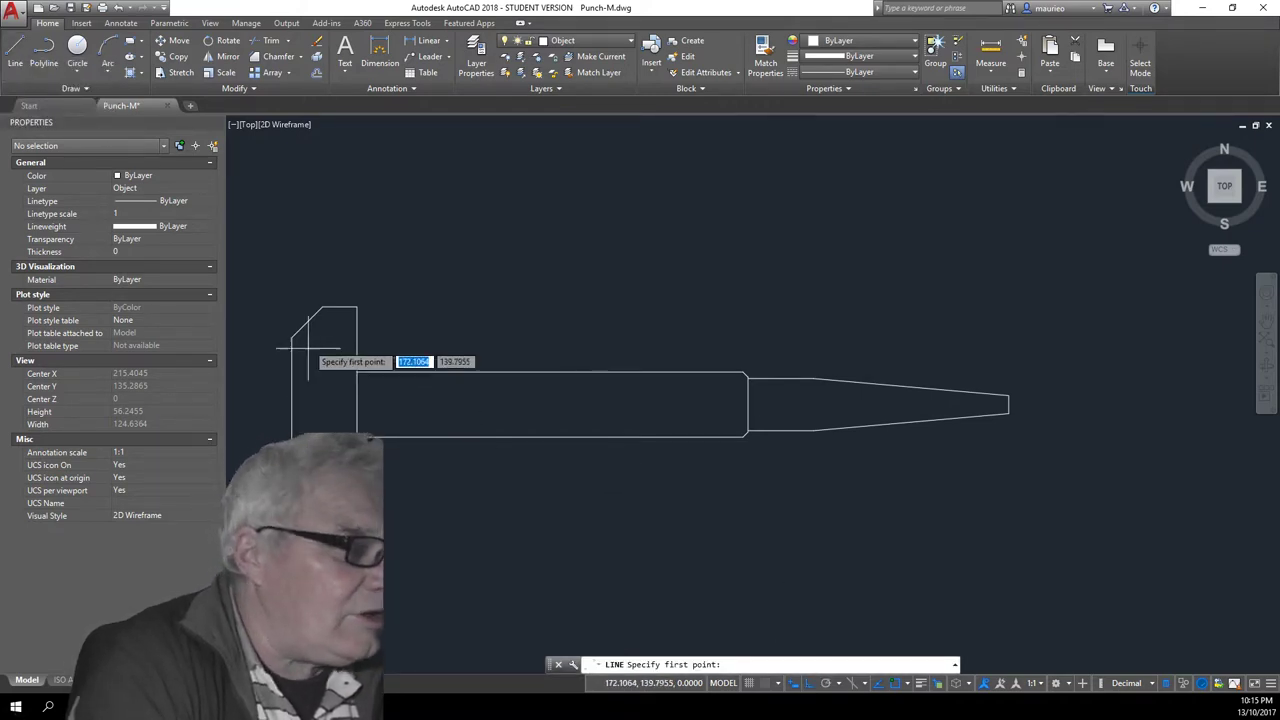
{"action": "left_click", "coordinate": [322, 307]}
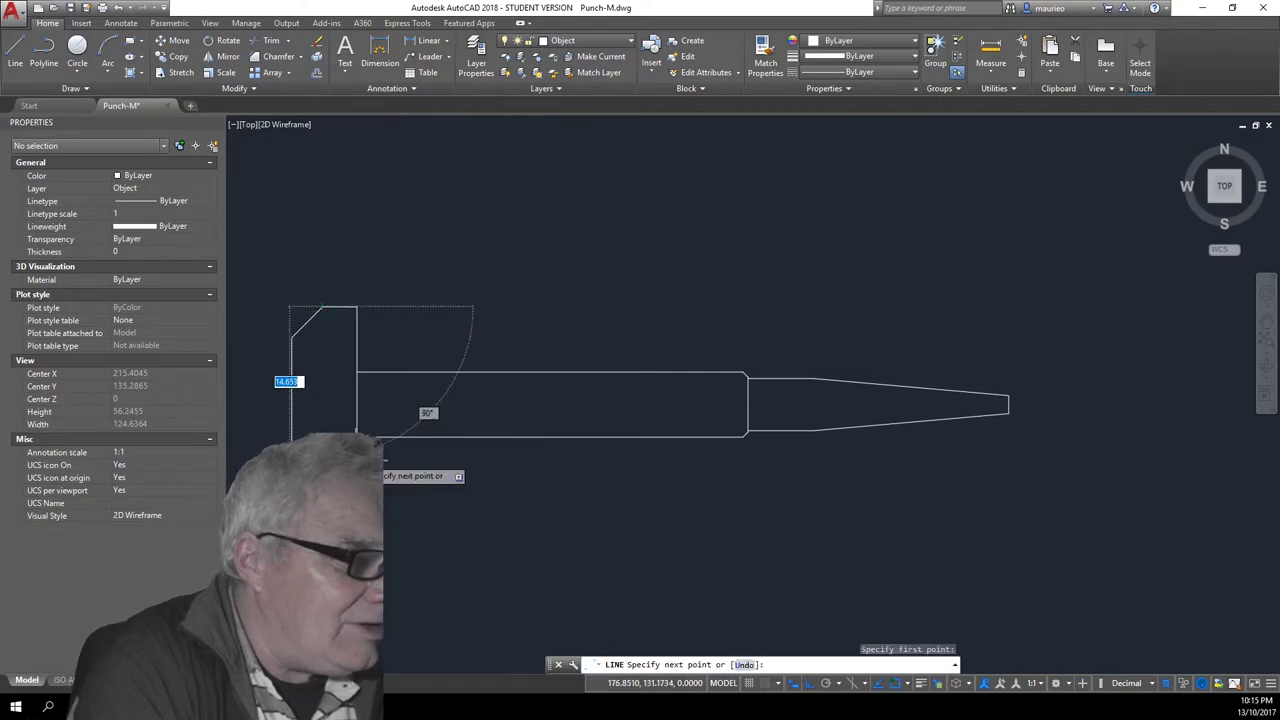
{"action": "type", "text": "19.05"}
{"action": "key", "text": "Return"}
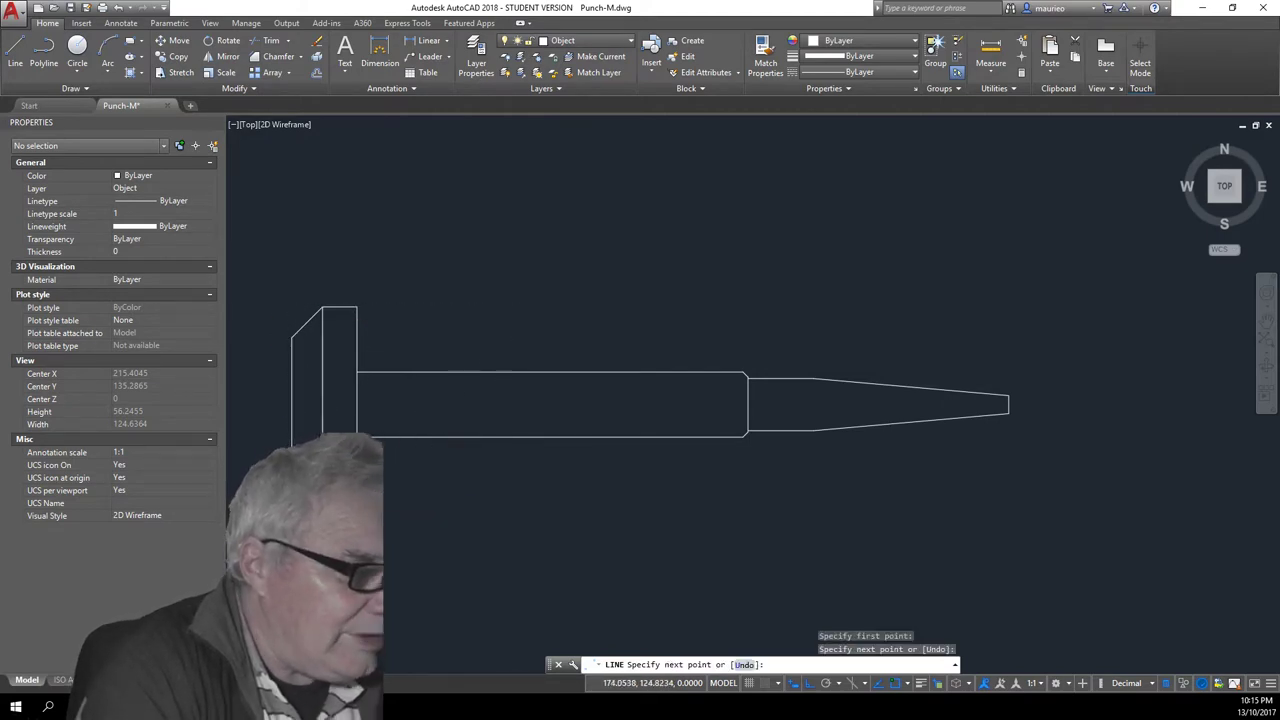
{"action": "key", "text": "Escape"}
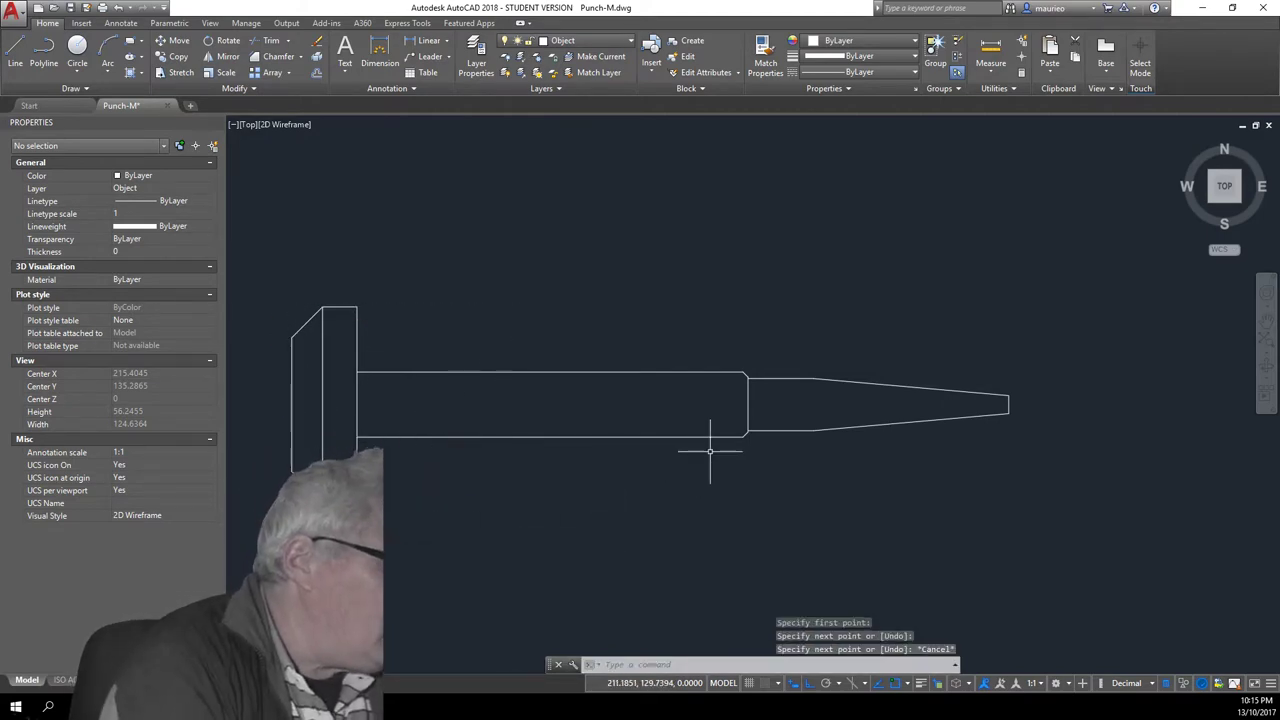
- Draw a vertical line joining the shoulder step's top and bottom chamfered corners
{"action": "scroll", "coordinate": [709, 443], "scroll_direction": "up", "scroll_amount": 5}
{"action": "scroll", "coordinate": [766, 366], "scroll_direction": "down", "scroll_amount": 1}
{"action": "scroll", "coordinate": [827, 450], "scroll_direction": "down", "scroll_amount": 2}
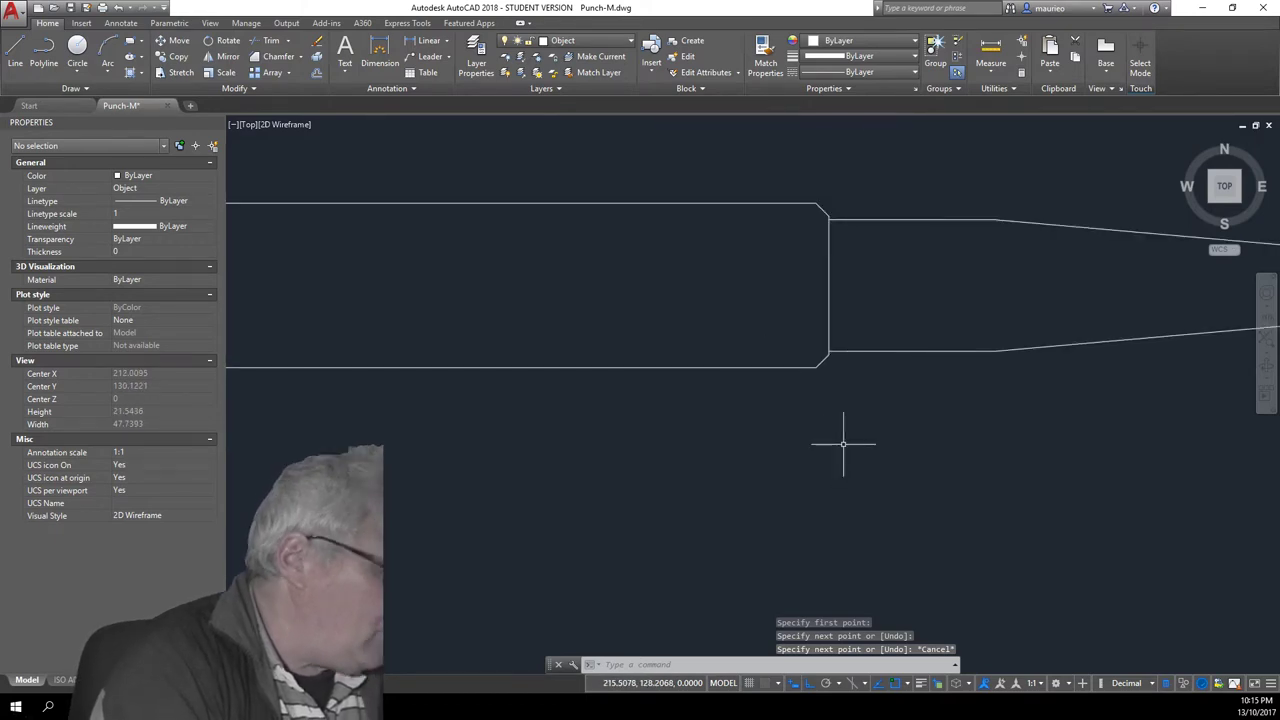
{"action": "right_click", "coordinate": [845, 446]}
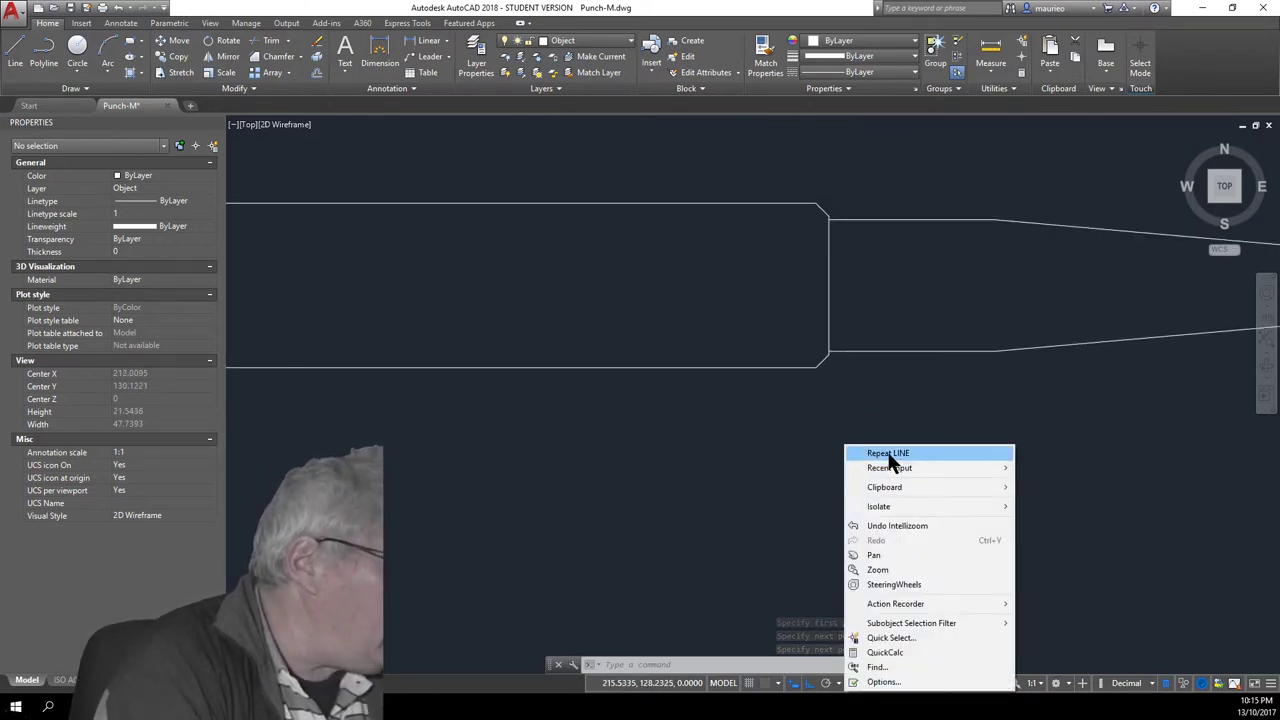
{"action": "left_click", "coordinate": [888, 455]}
{"action": "left_click", "coordinate": [816, 204]}
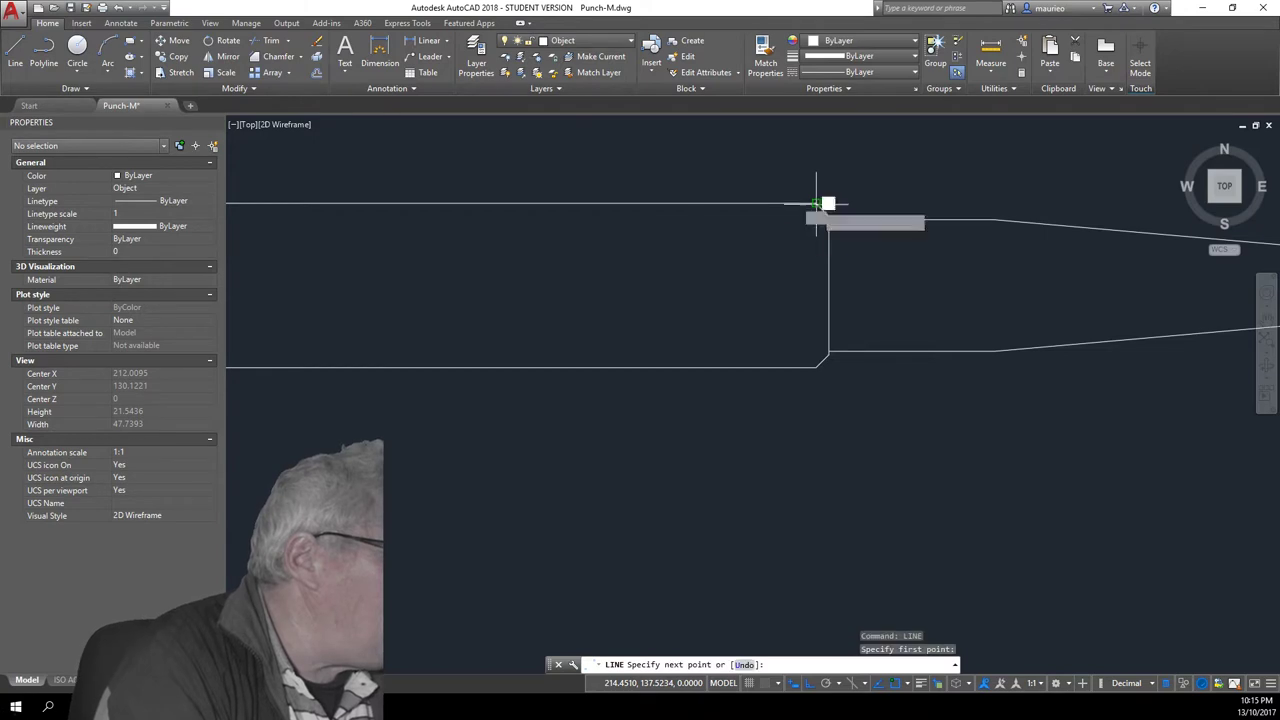
{"action": "left_click", "coordinate": [818, 366]}
{"action": "key", "text": "Escape"}
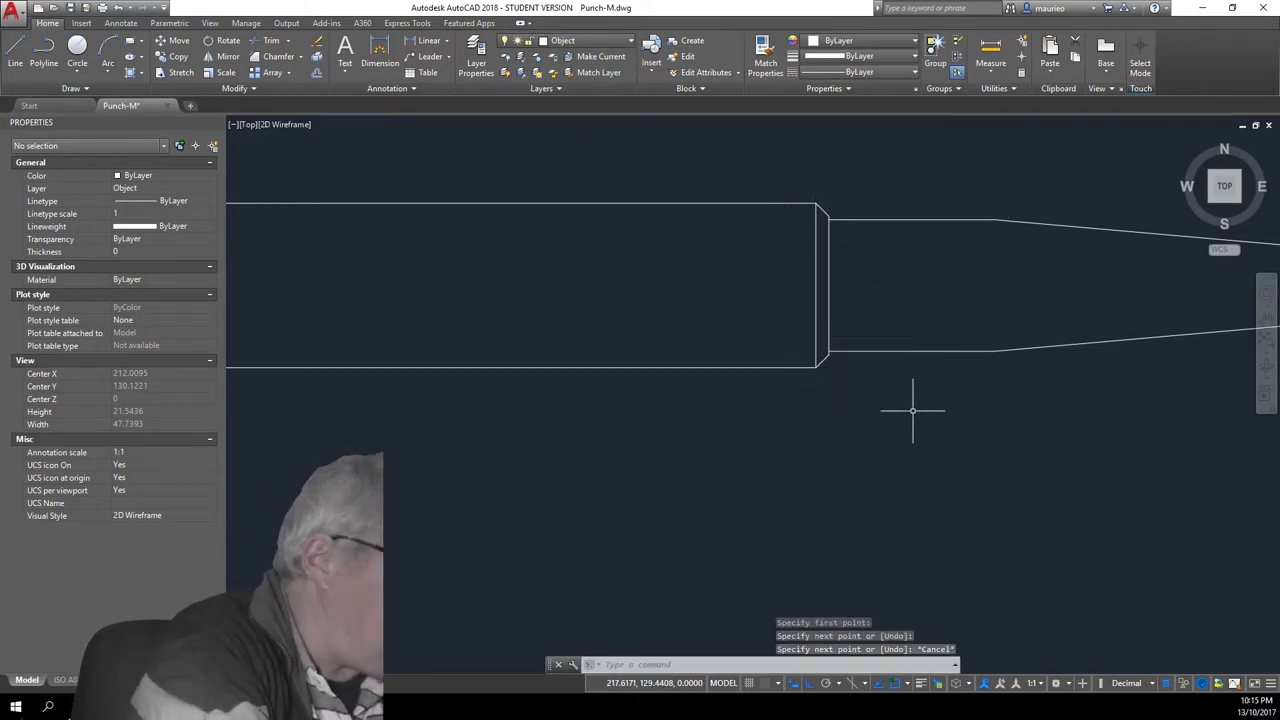
{"action": "scroll", "coordinate": [986, 430], "scroll_direction": "down", "scroll_amount": 3}
{"action": "middle_click_drag", "start_coordinate": [998, 438], "coordinate": [663, 466]}
{"action": "scroll", "coordinate": [661, 461], "scroll_direction": "up", "scroll_amount": 2}
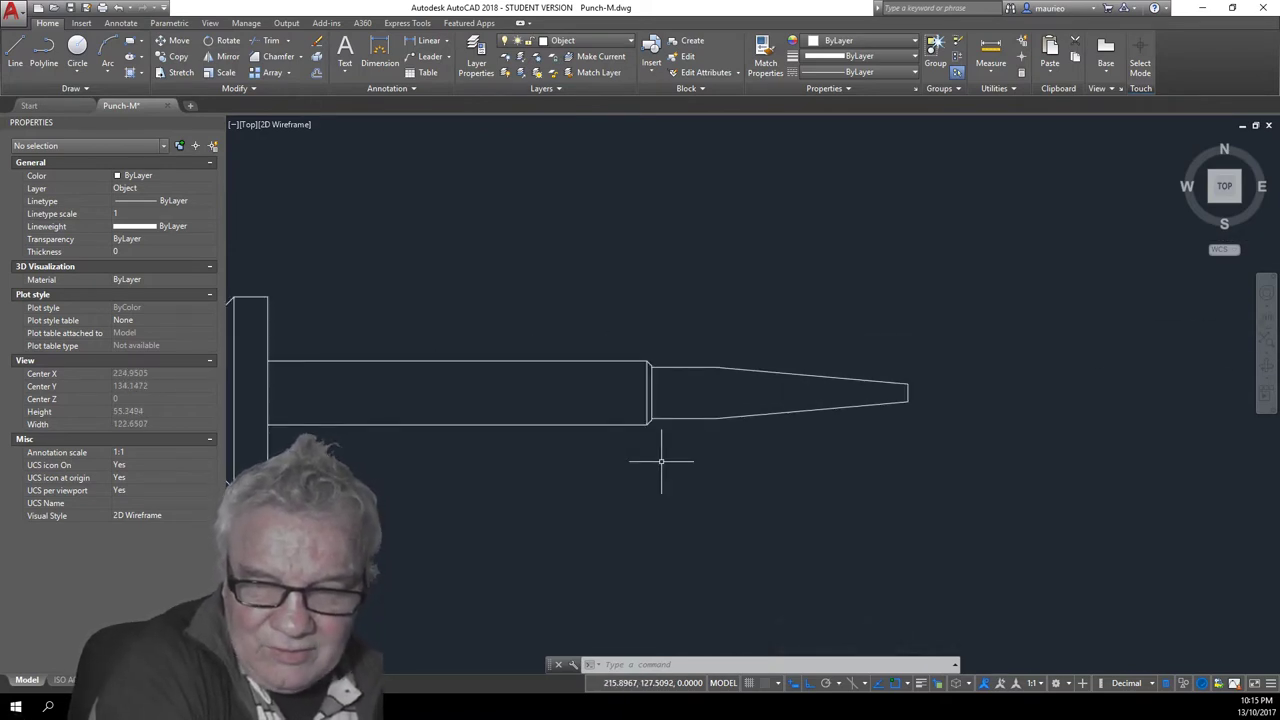
{"action": "scroll", "coordinate": [661, 461], "scroll_direction": "down", "scroll_amount": 2}
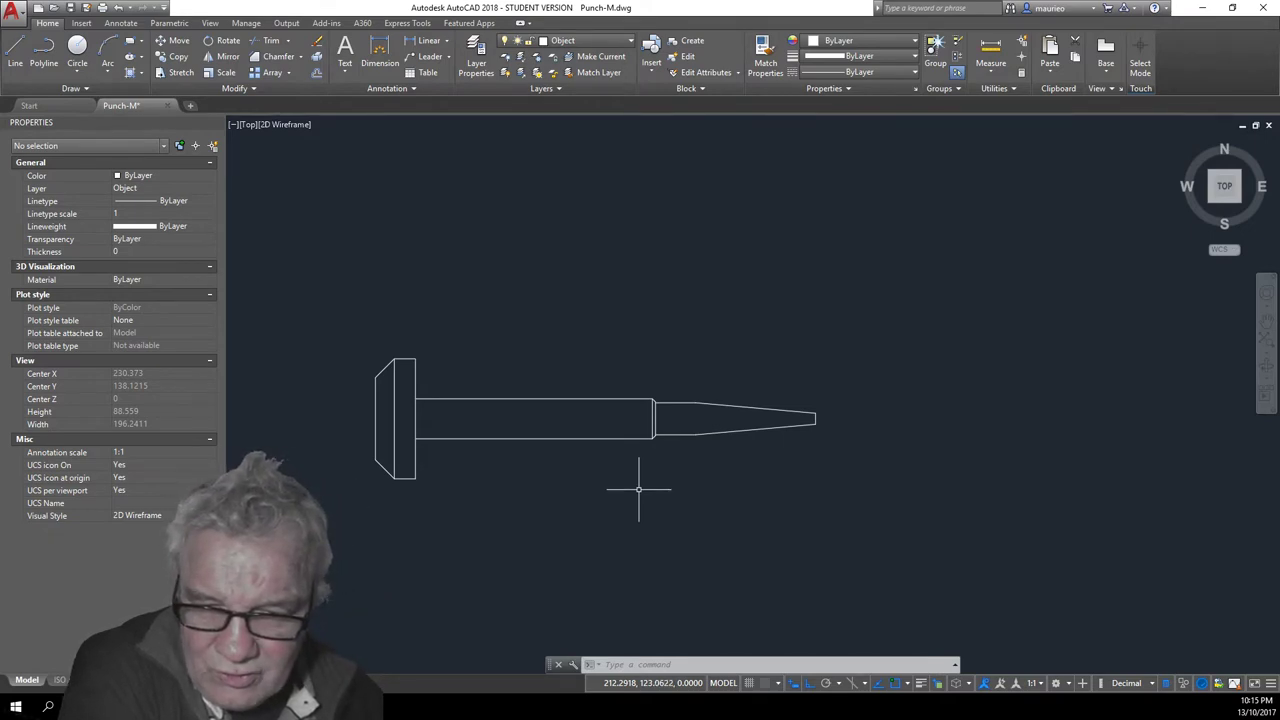
{"action": "scroll", "coordinate": [640, 489], "scroll_direction": "up", "scroll_amount": 4}
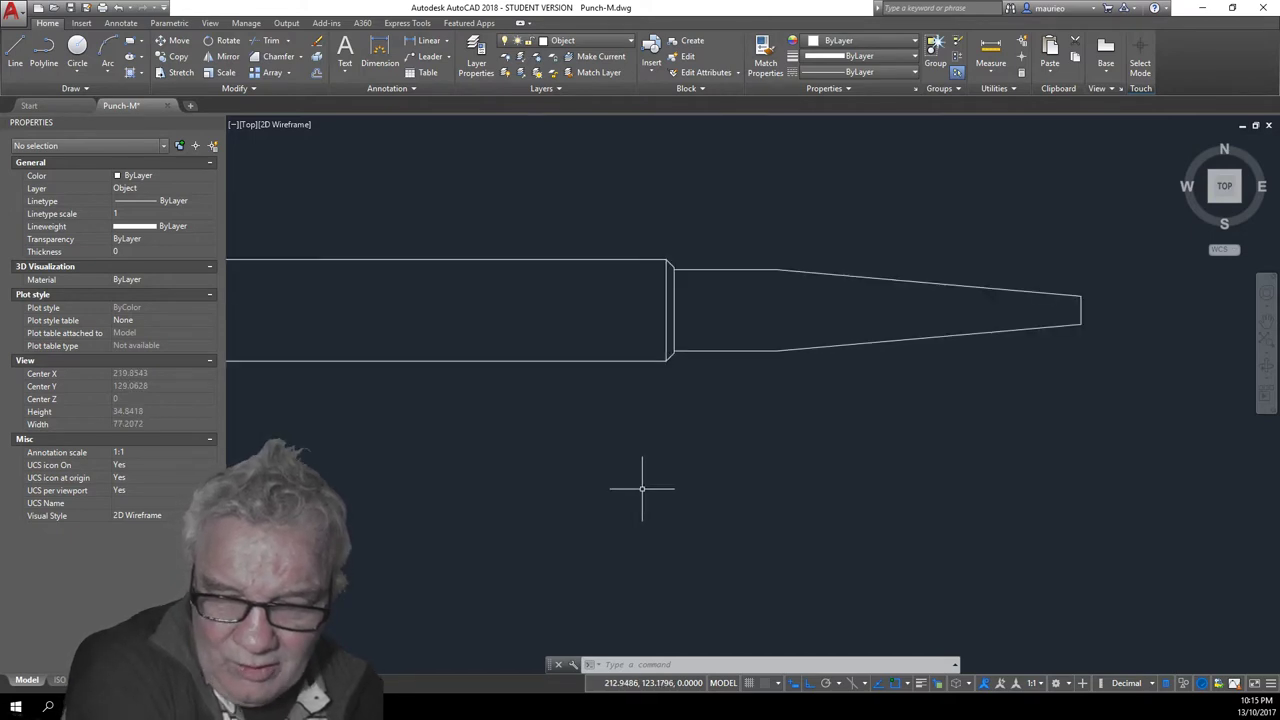
{"action": "scroll", "coordinate": [644, 490], "scroll_direction": "down", "scroll_amount": 2}
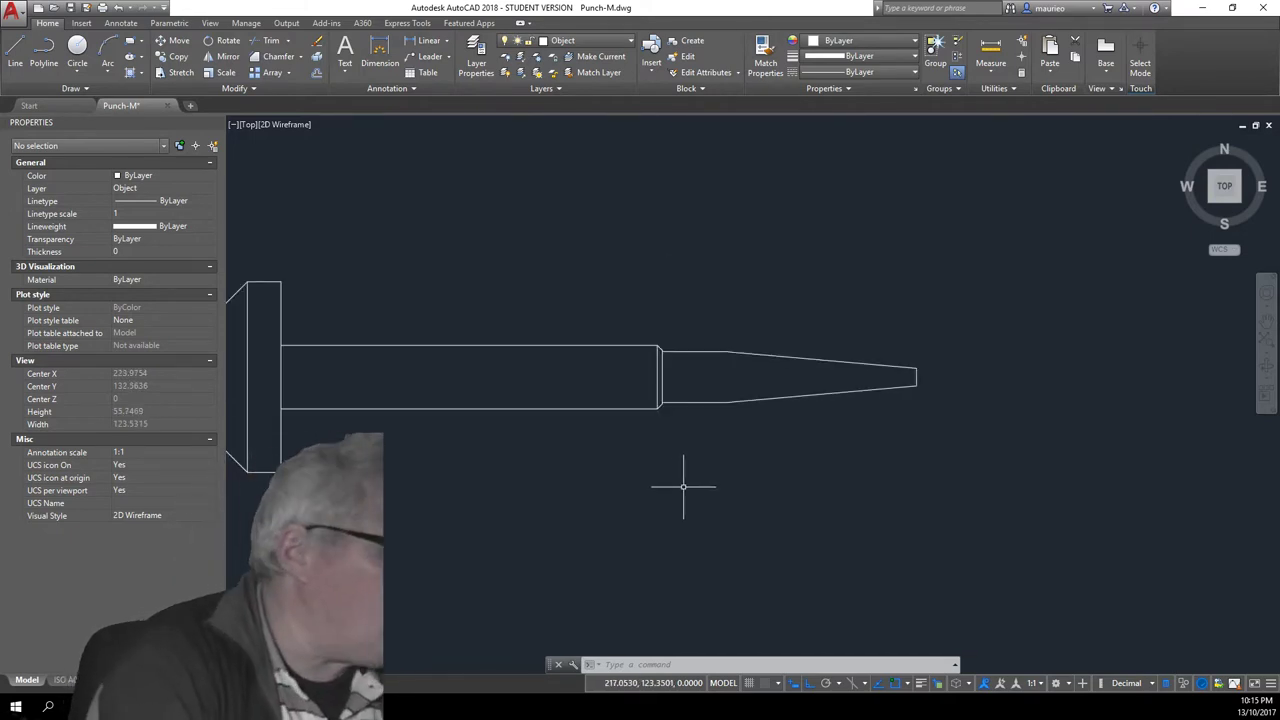
{"action": "right_click", "coordinate": [395, 233]}
- Draw a vertical line across the tip at the taper start and confirm its 5.08 length
{"action": "left_click", "coordinate": [441, 241]}
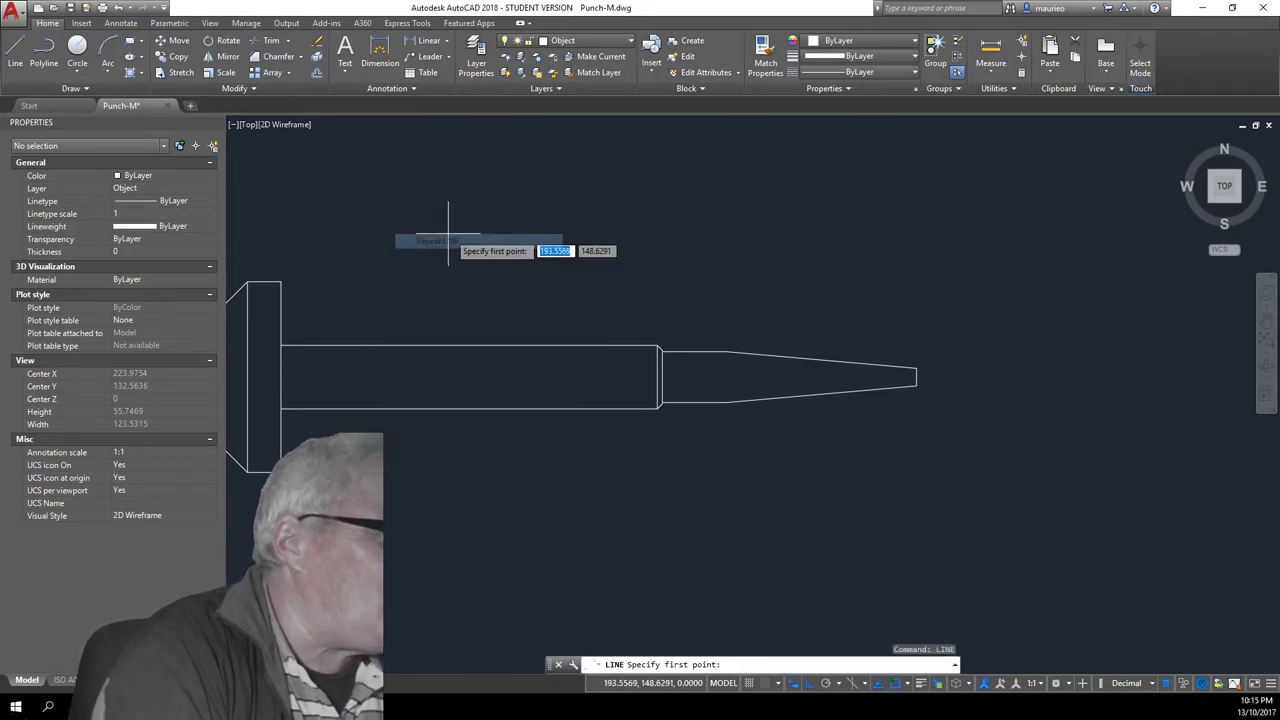
{"action": "left_click", "coordinate": [729, 351]}
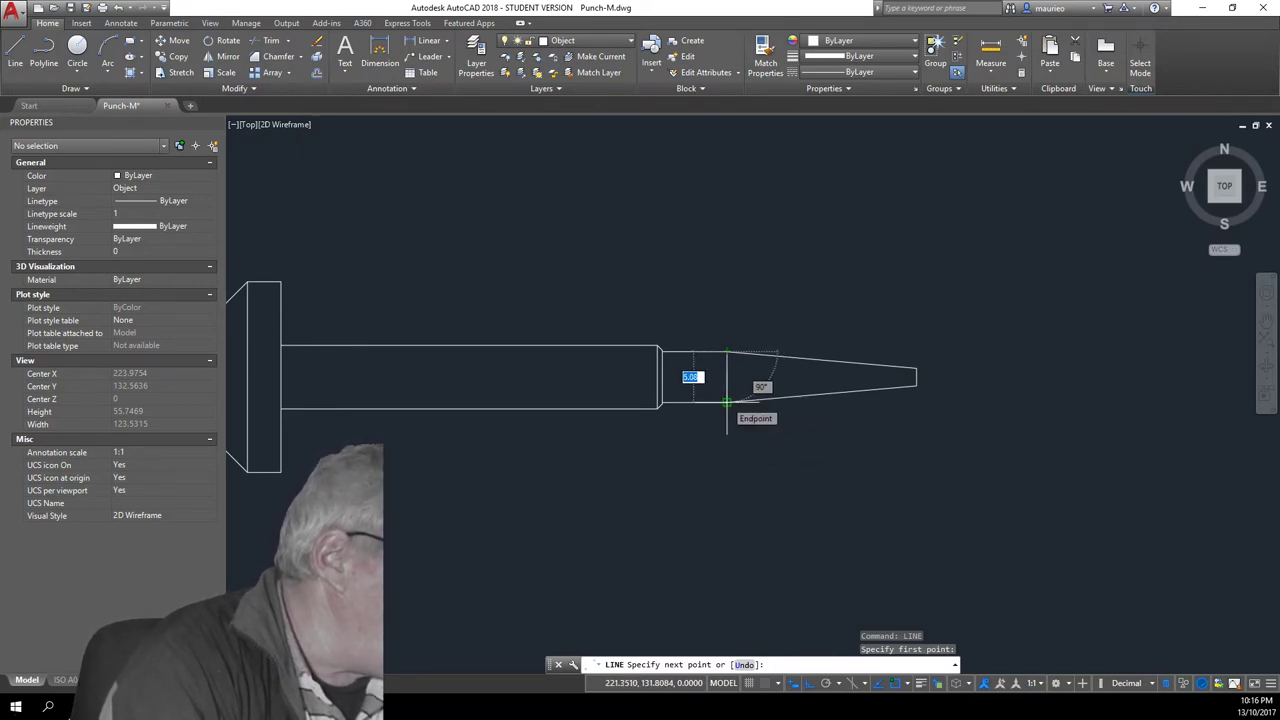
{"action": "left_click", "coordinate": [727, 401]}
{"action": "key", "text": "Escape"}
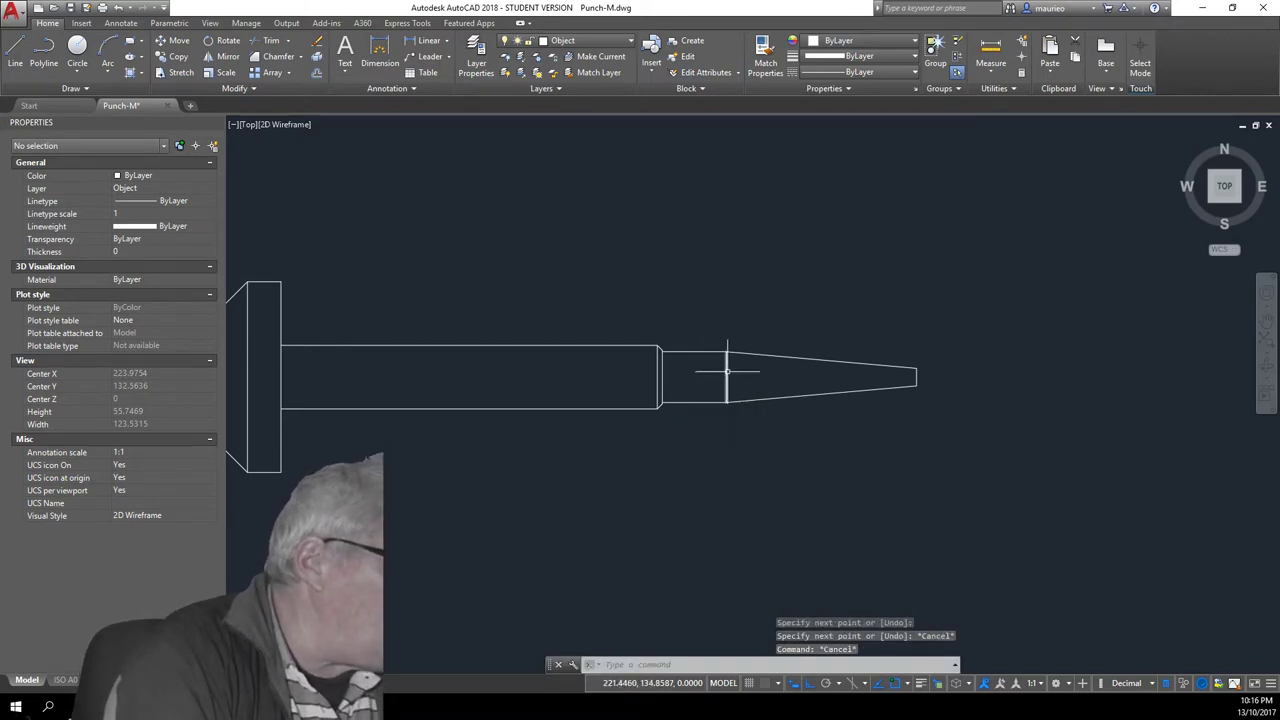
{"action": "left_click", "coordinate": [727, 371]}
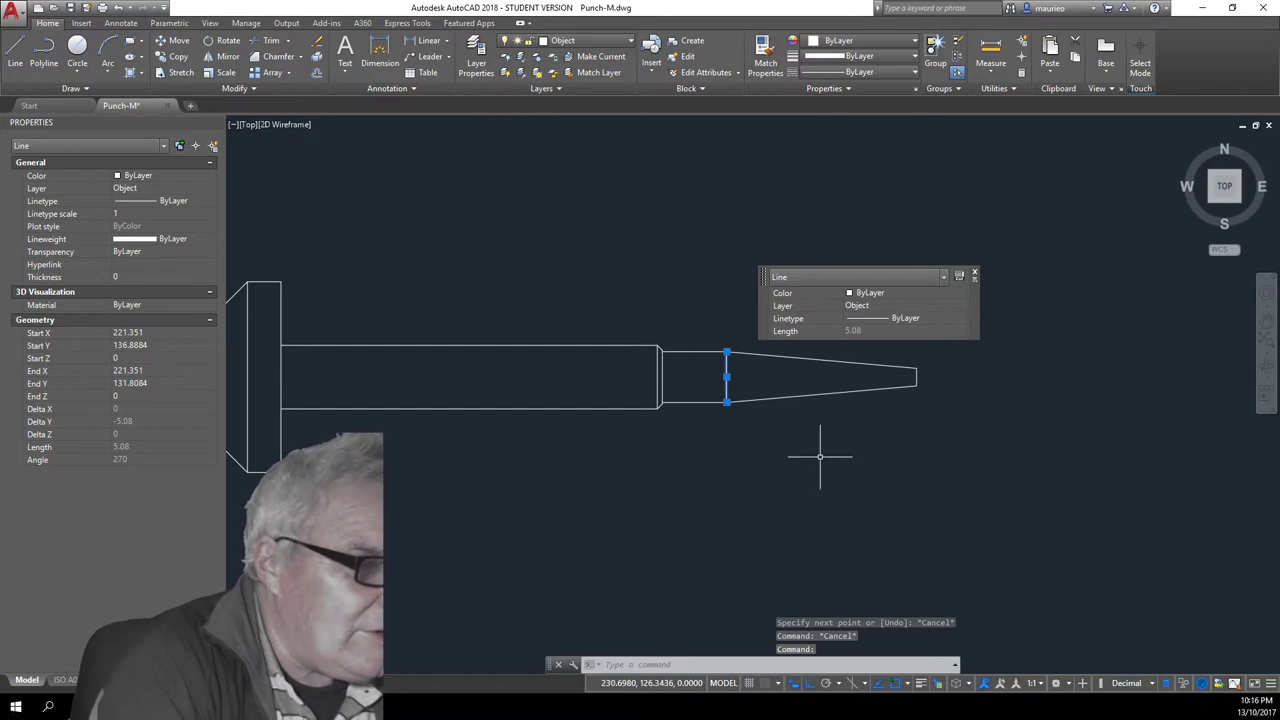
{"action": "key", "text": "Escape"}
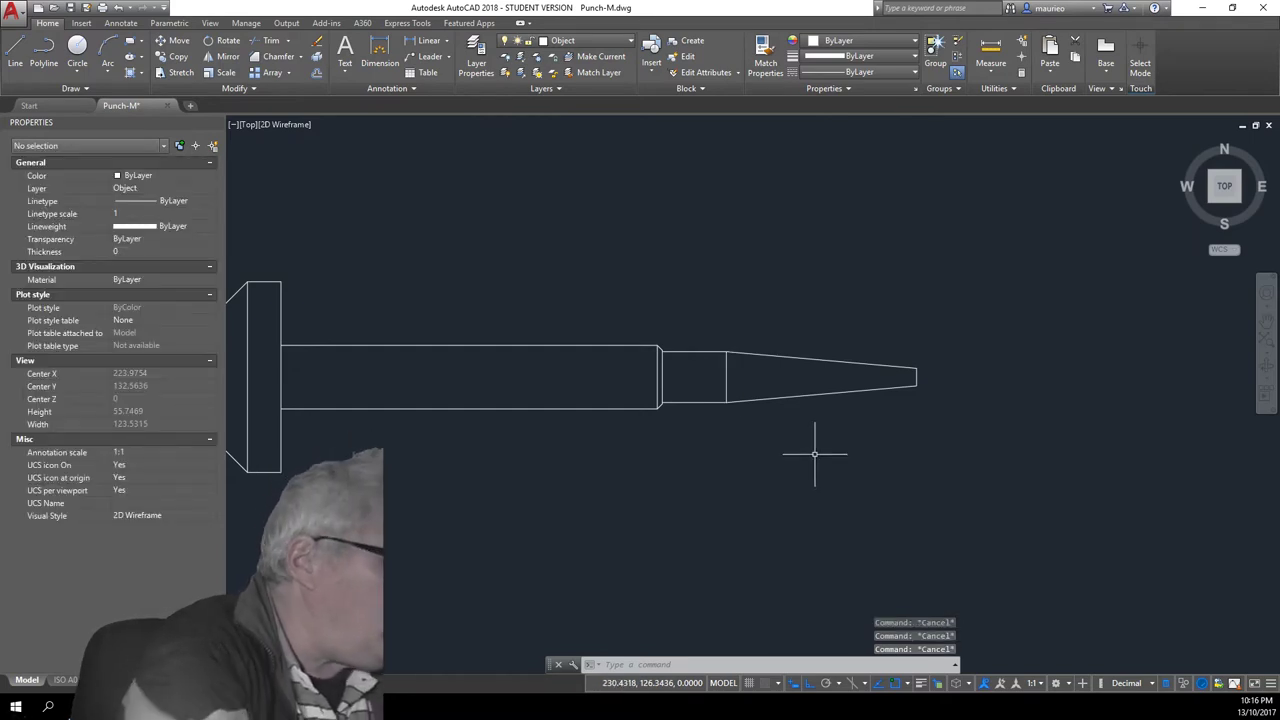
{"action": "scroll", "coordinate": [728, 371], "scroll_direction": "down", "scroll_amount": 4}
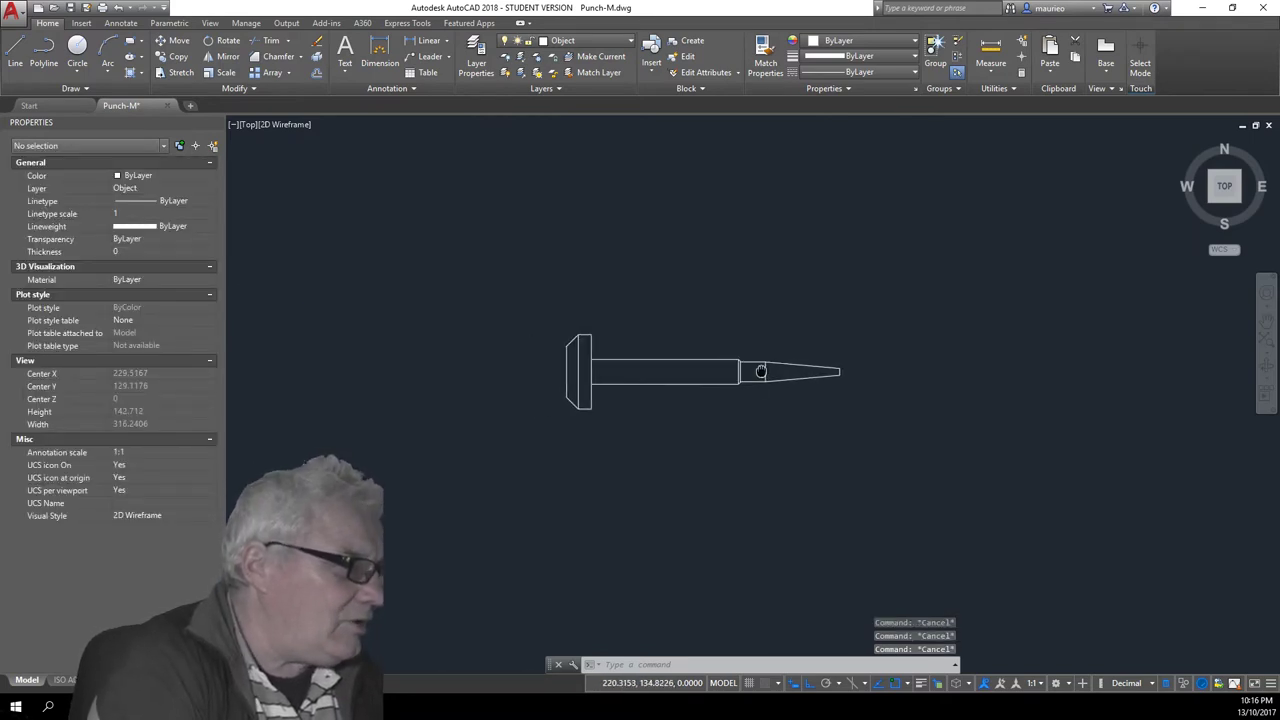
{"action": "middle_click_drag", "start_coordinate": [761, 371], "coordinate": [761, 372]}
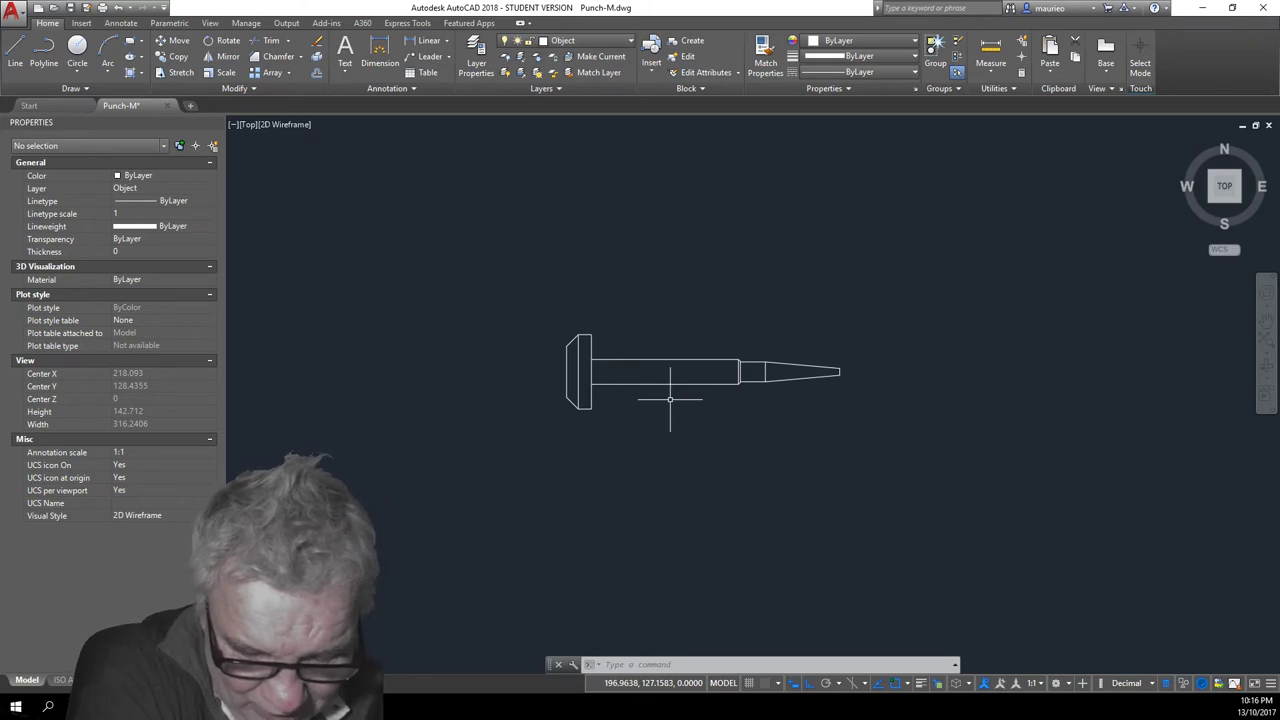
- Save the drawing as Punch-M.dwg in COURSE FILES, replacing the existing file
{"action": "left_click", "coordinate": [14, 14]}
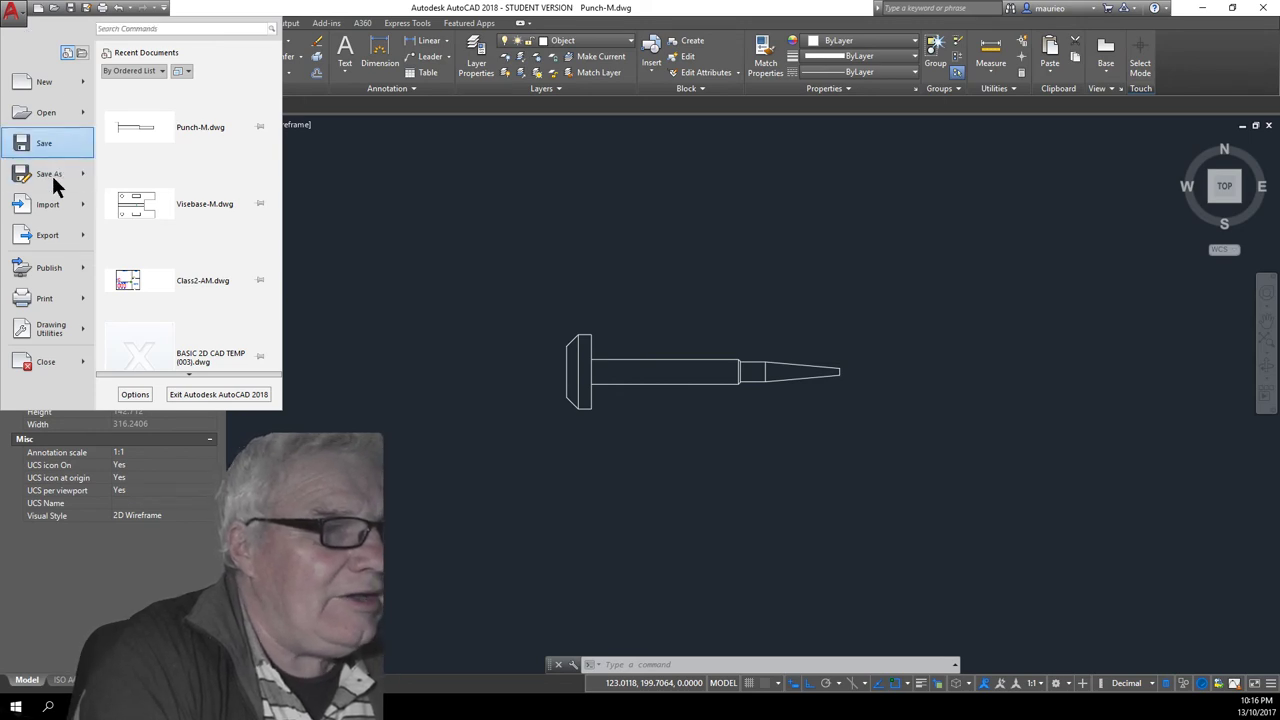
{"action": "left_click", "coordinate": [50, 175]}
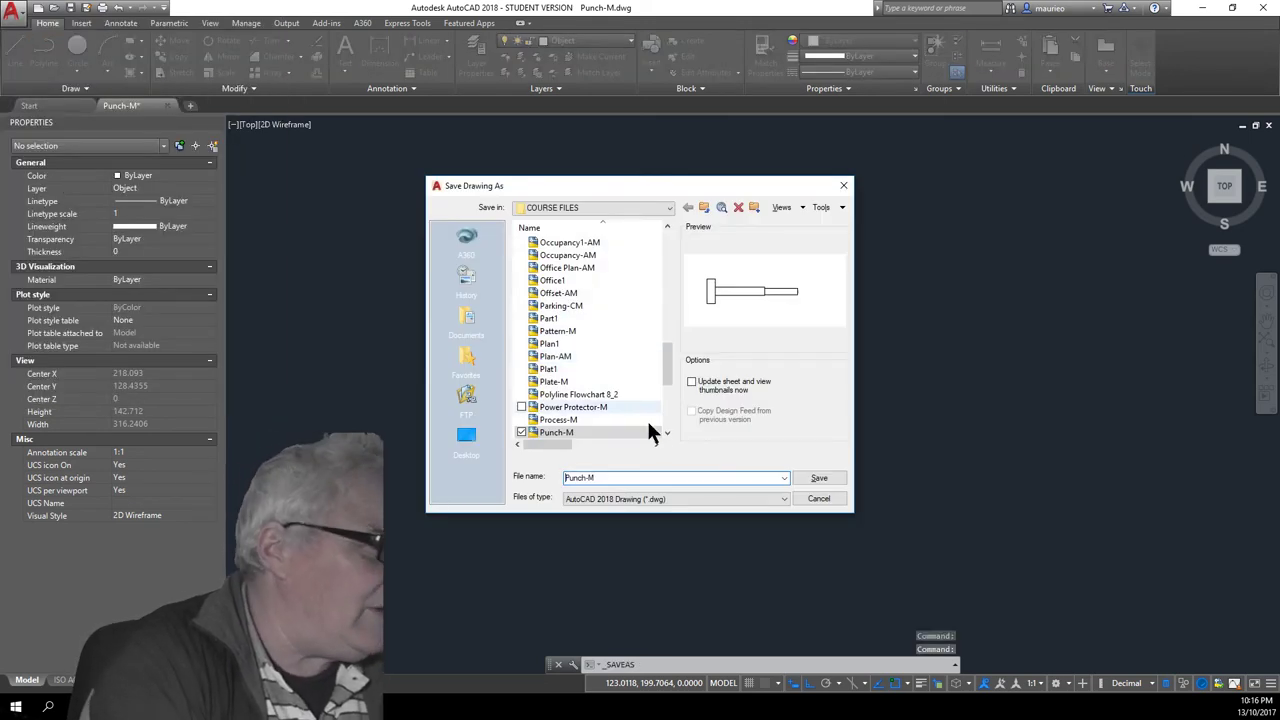
{"action": "left_click", "coordinate": [819, 480]}
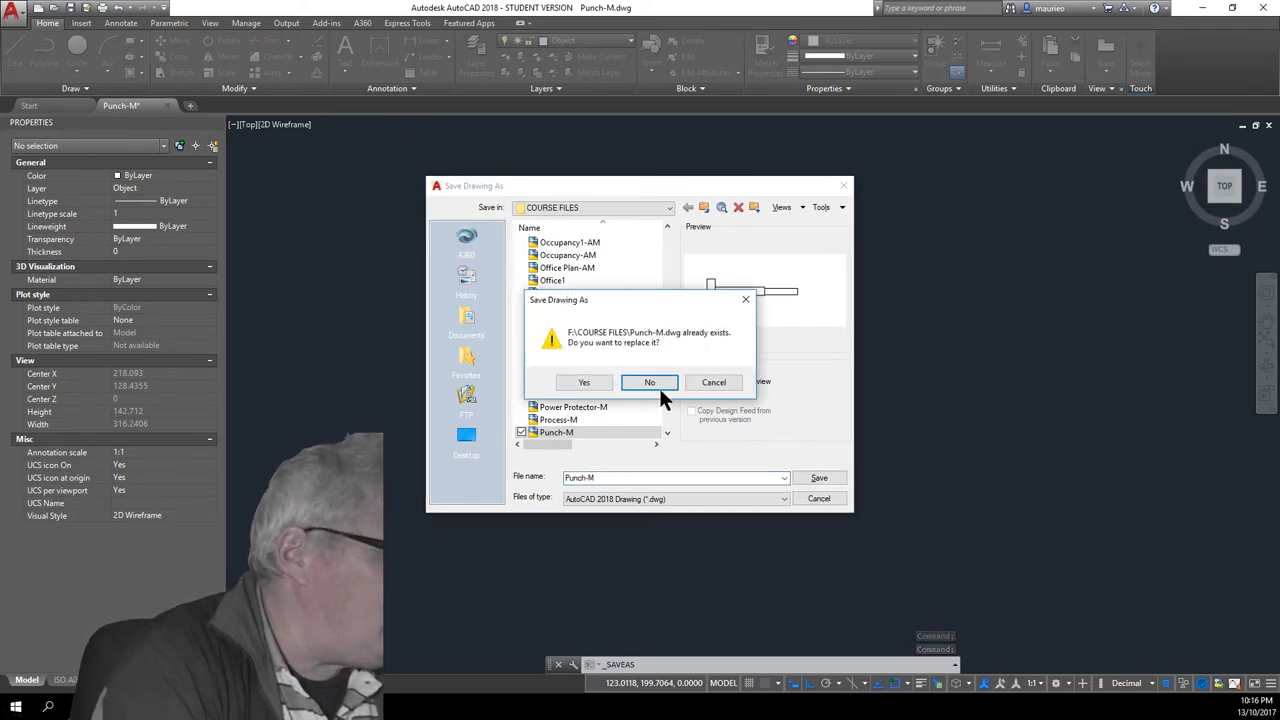
{"action": "left_click", "coordinate": [602, 380]}
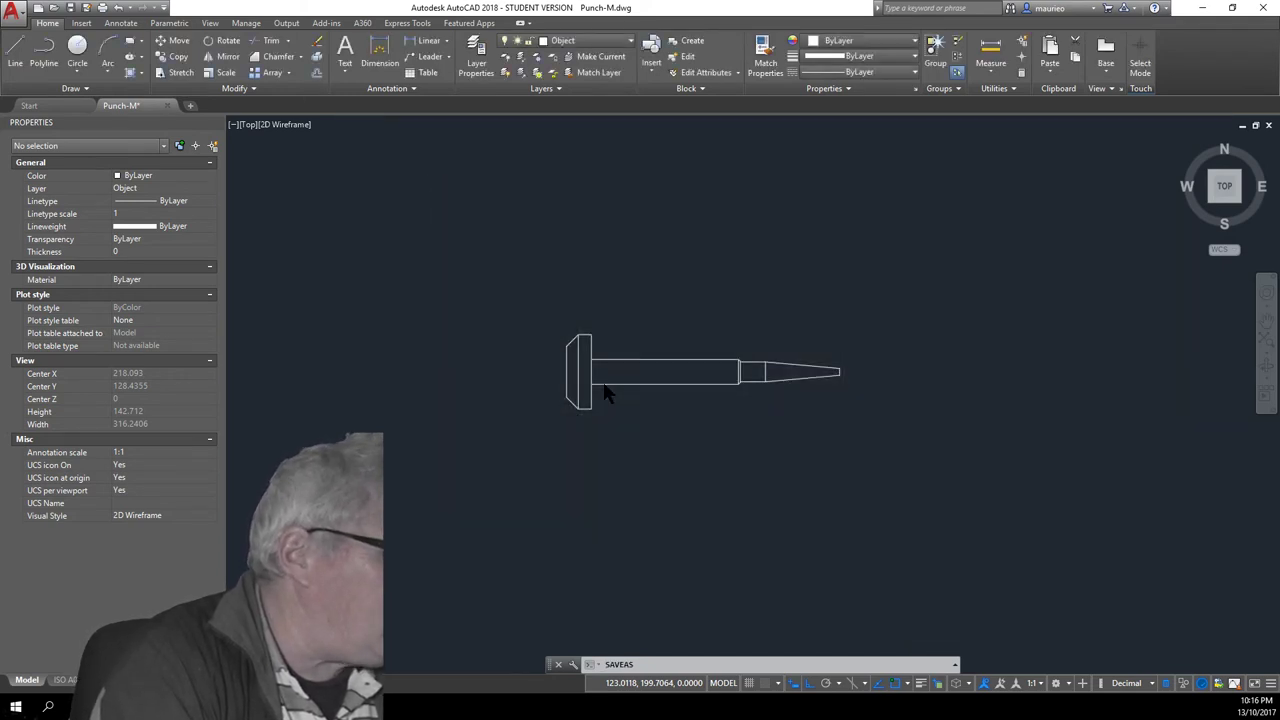
- Close the saved Punch-M drawing from the application menu
{"action": "left_click", "coordinate": [14, 12]}
{"action": "left_click", "coordinate": [50, 358]}
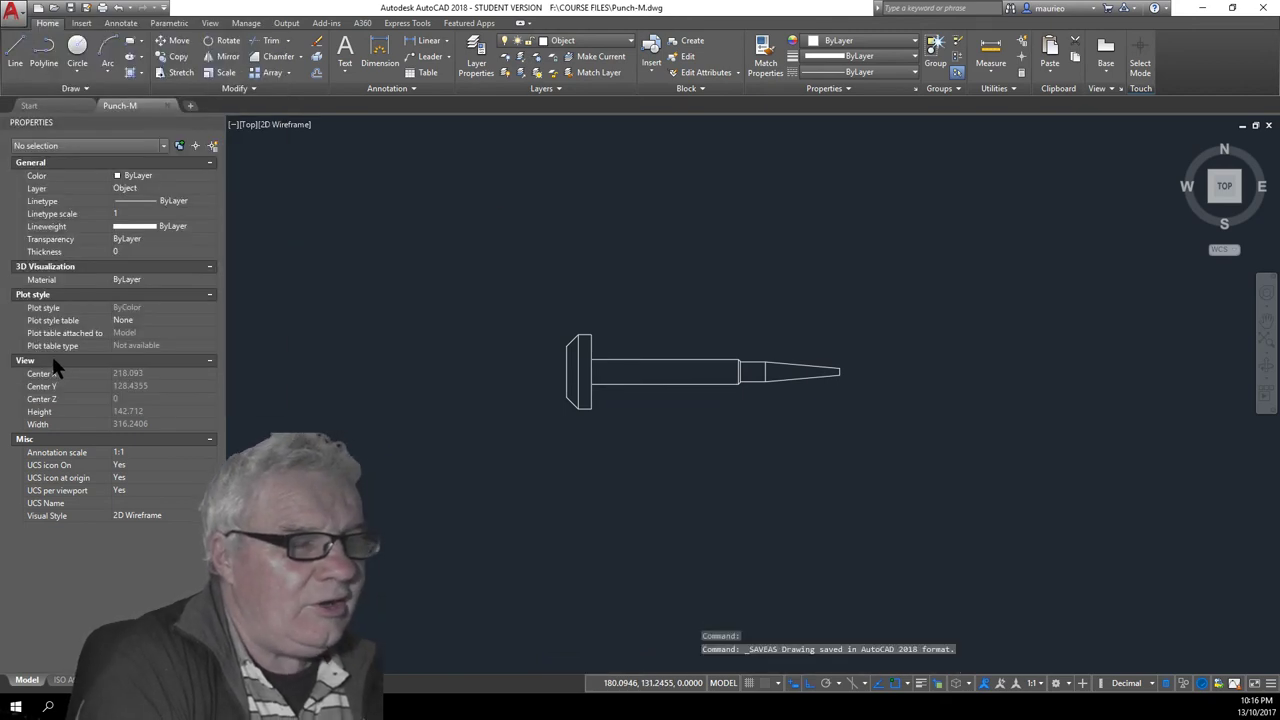